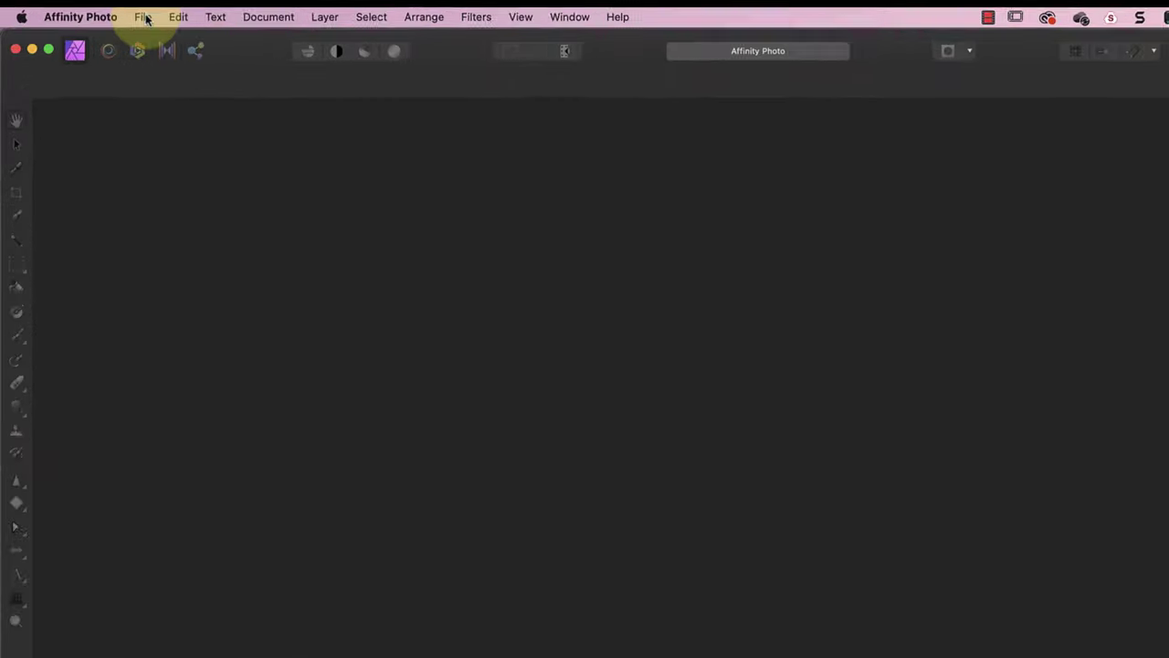
Step: Open the File menu to begin a new document
click(145, 18)
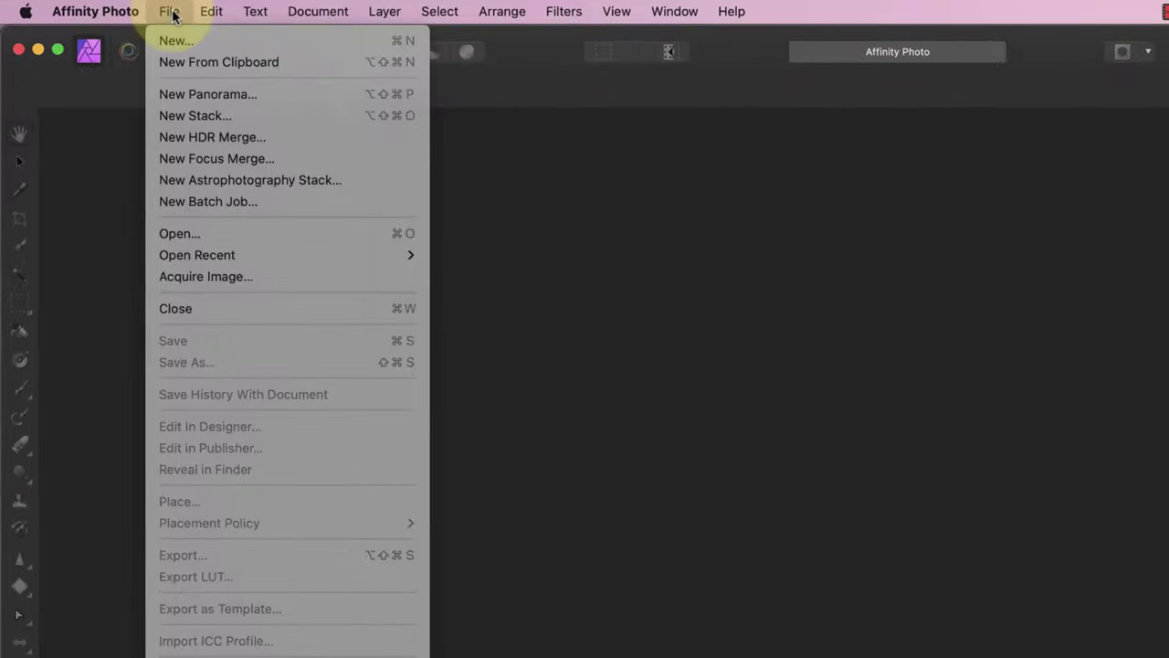
Step: Start a new Web document in pixels, landscape, sized 1920 × 1080 px
click(165, 38)
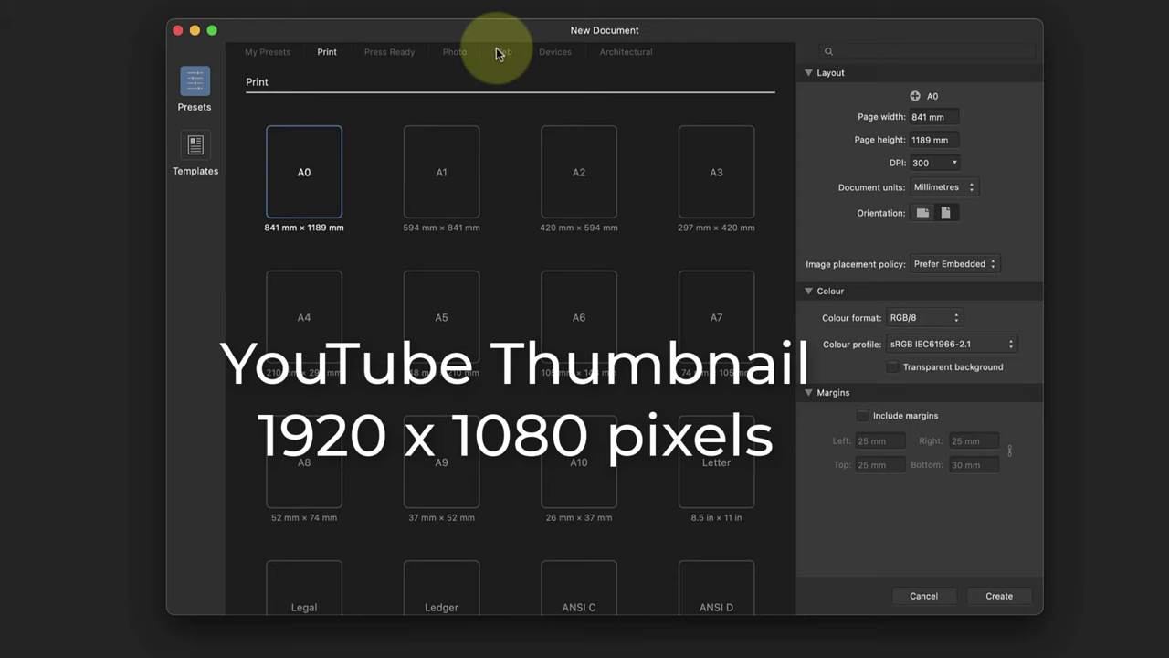
click(496, 52)
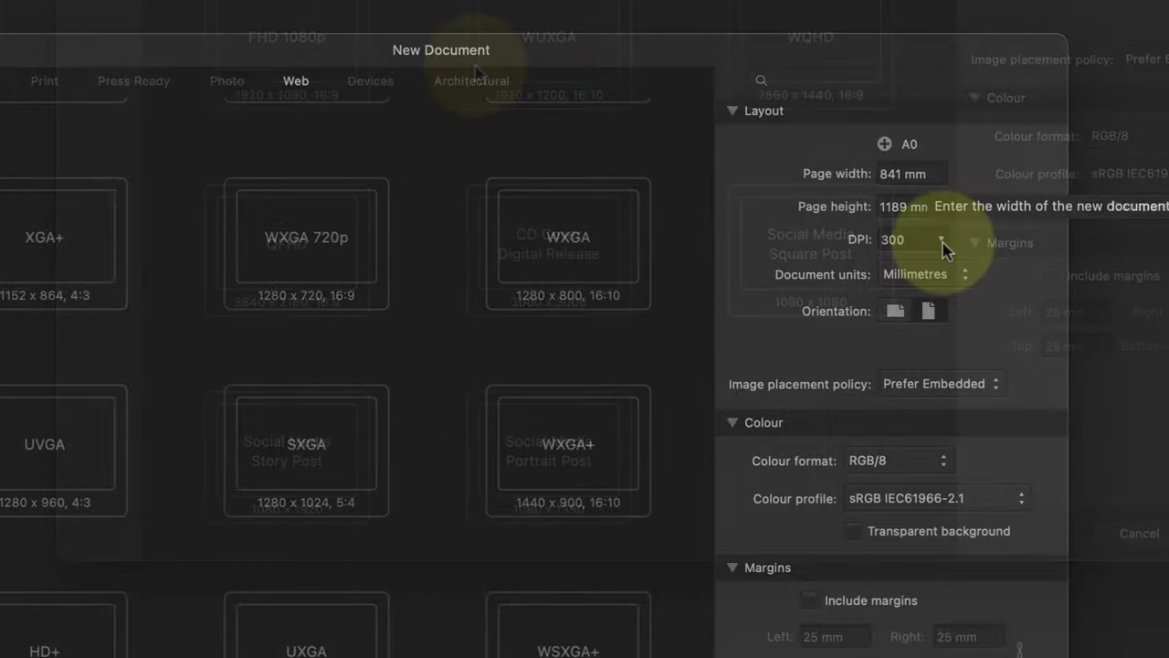
click(952, 271)
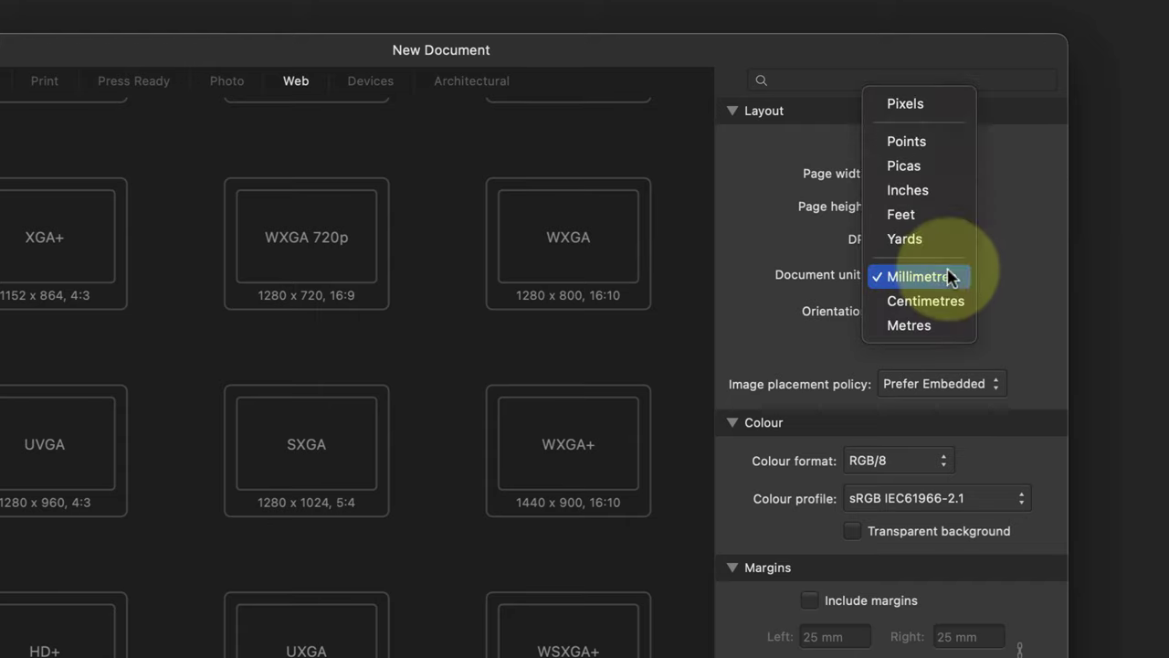
click(918, 104)
click(895, 309)
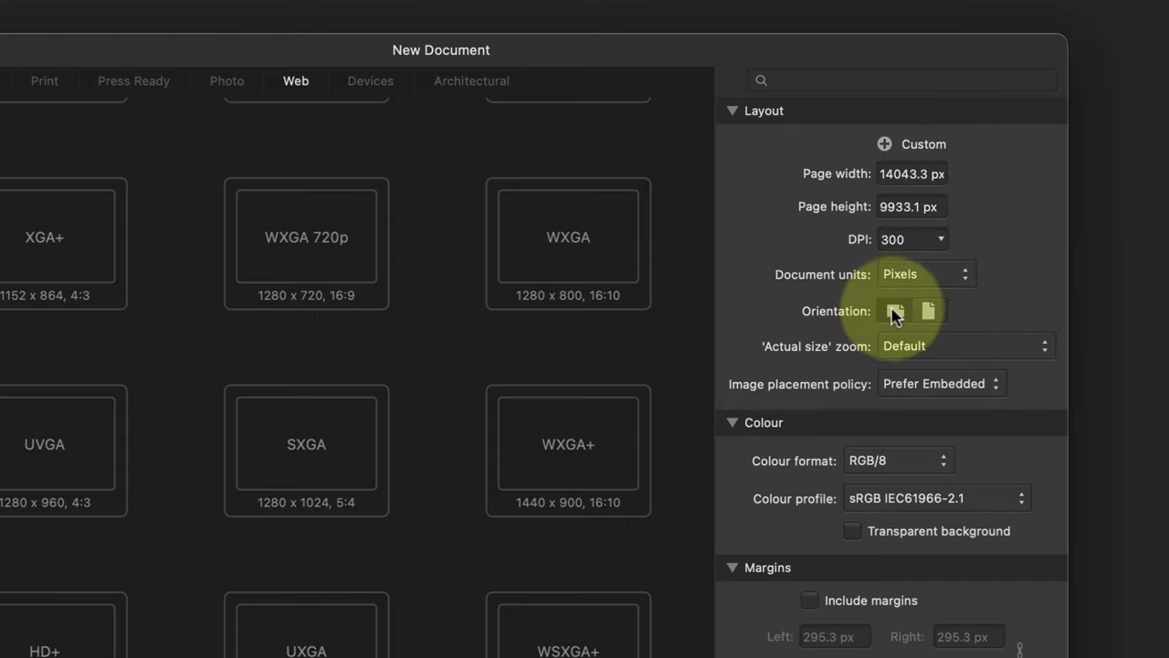
drag(883, 179, 956, 177)
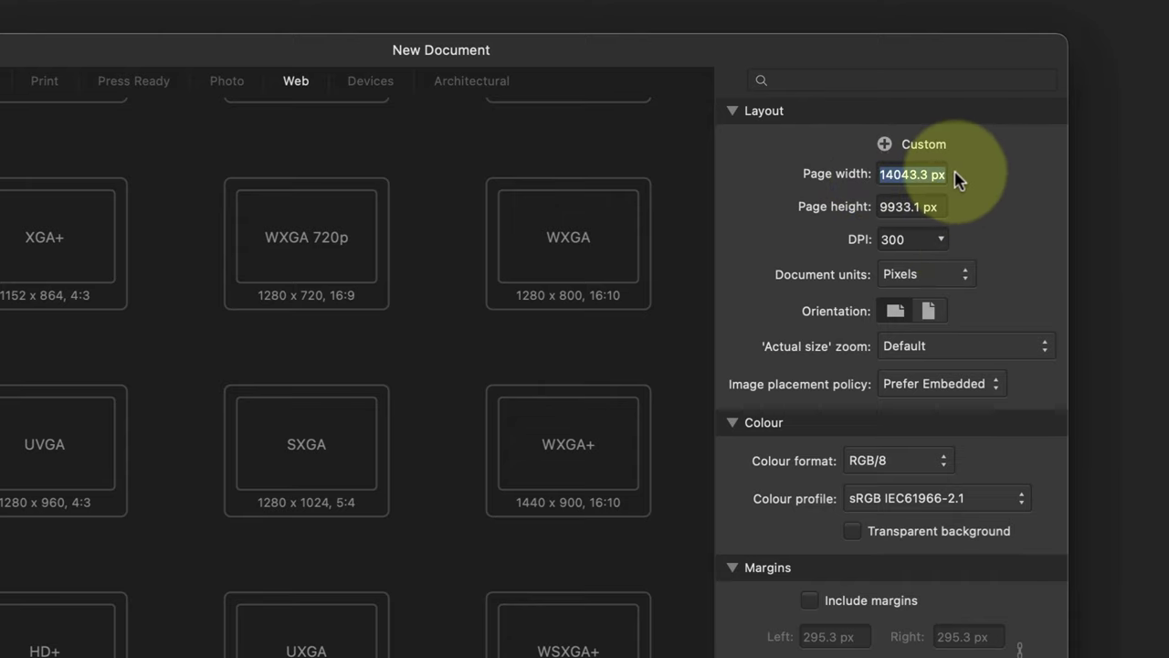
text(1920)
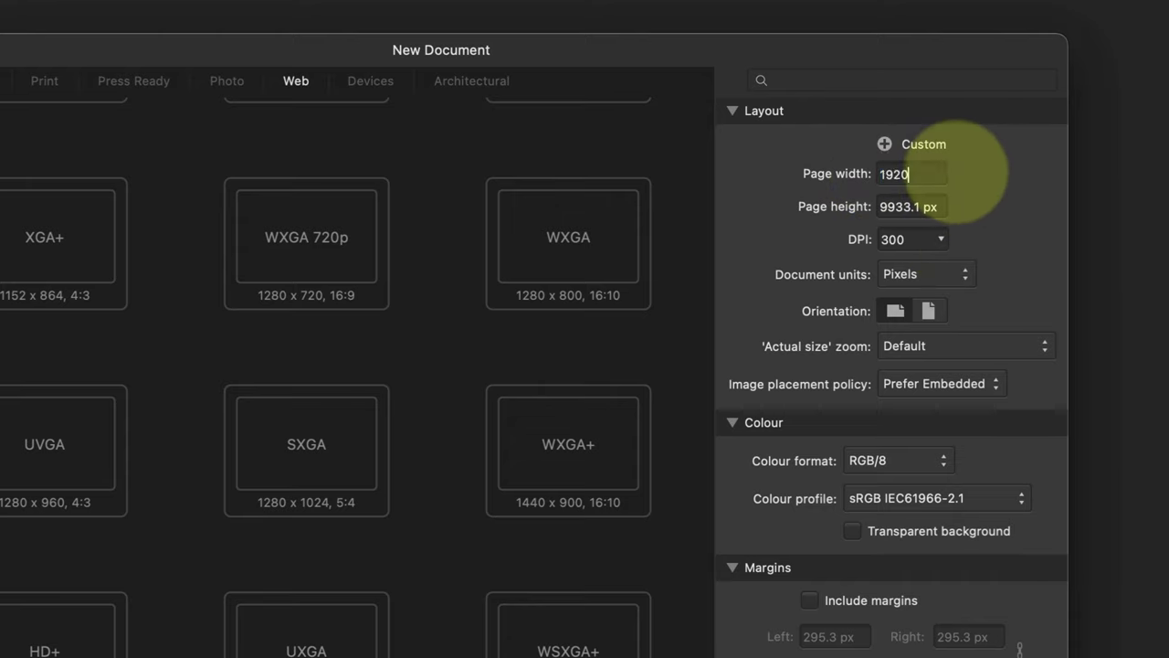
key(Tab)
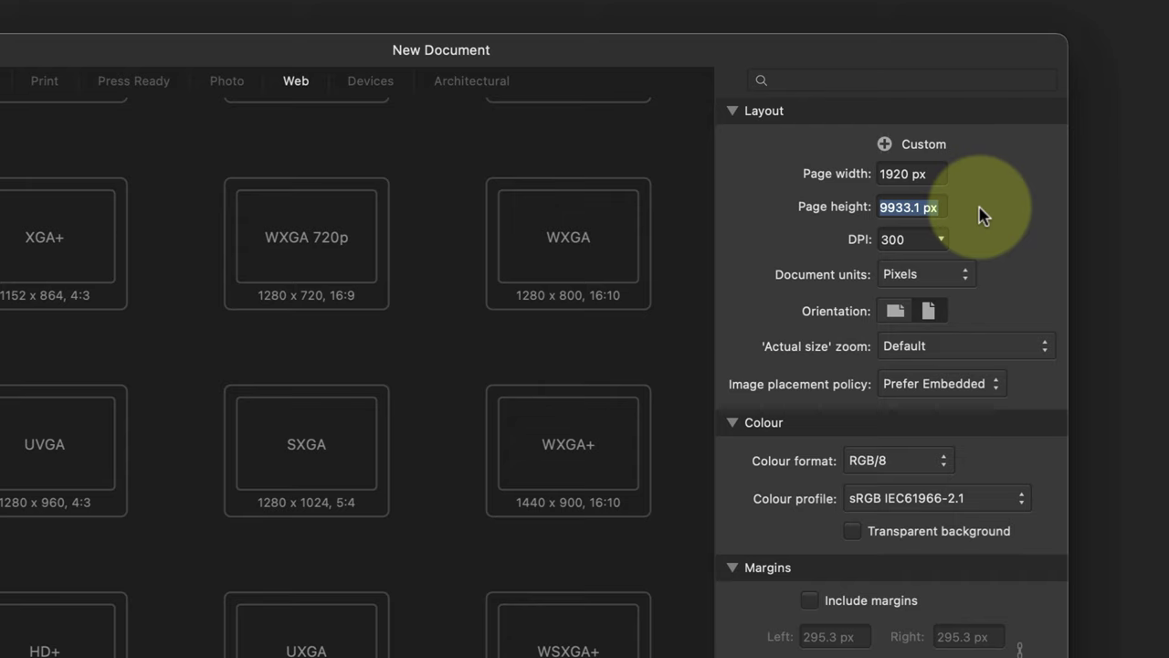
text(1080)
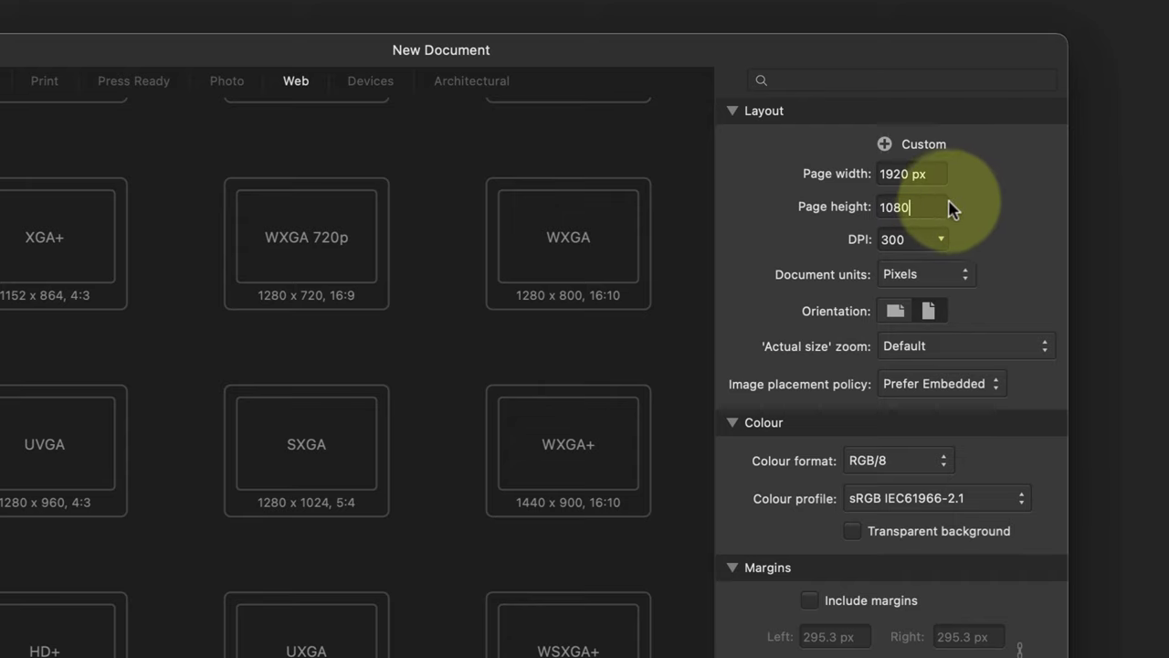
click(918, 173)
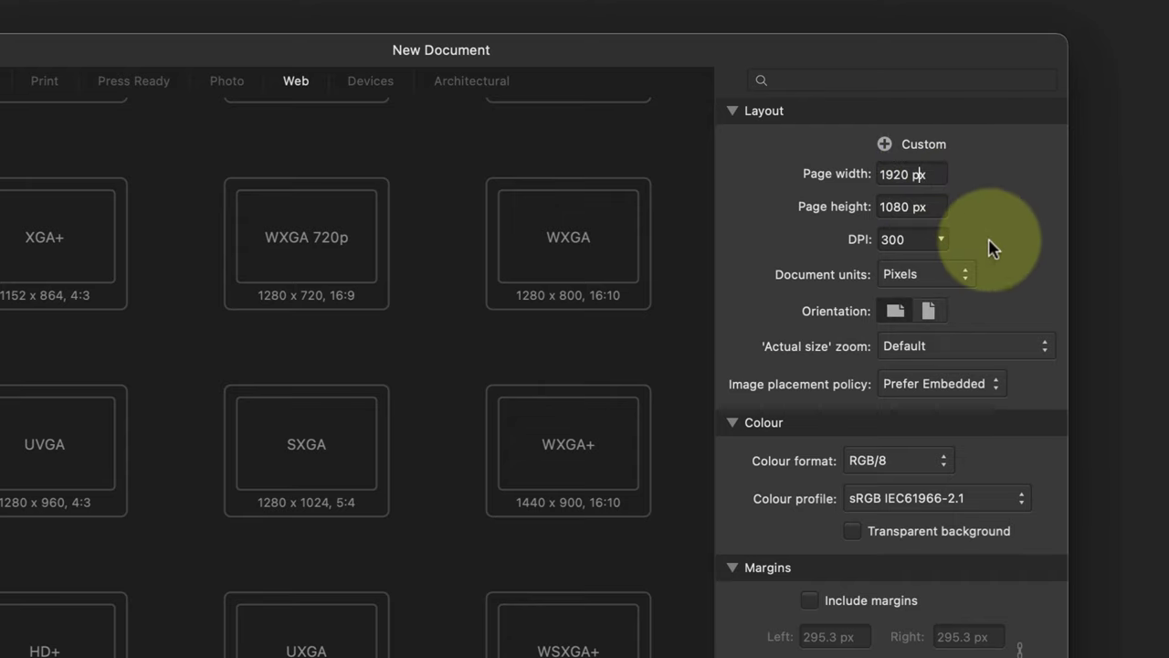
Step: Set the colour format to RGB/16 and keep the sRGB IEC61966-2.1 profile
click(946, 464)
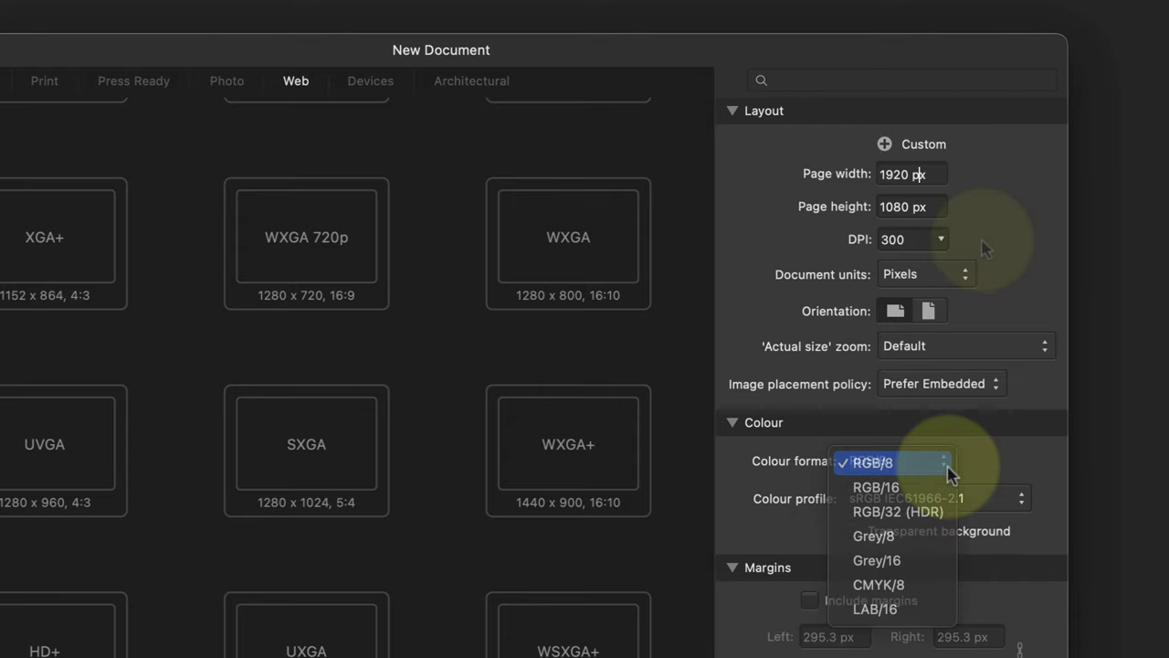
click(932, 487)
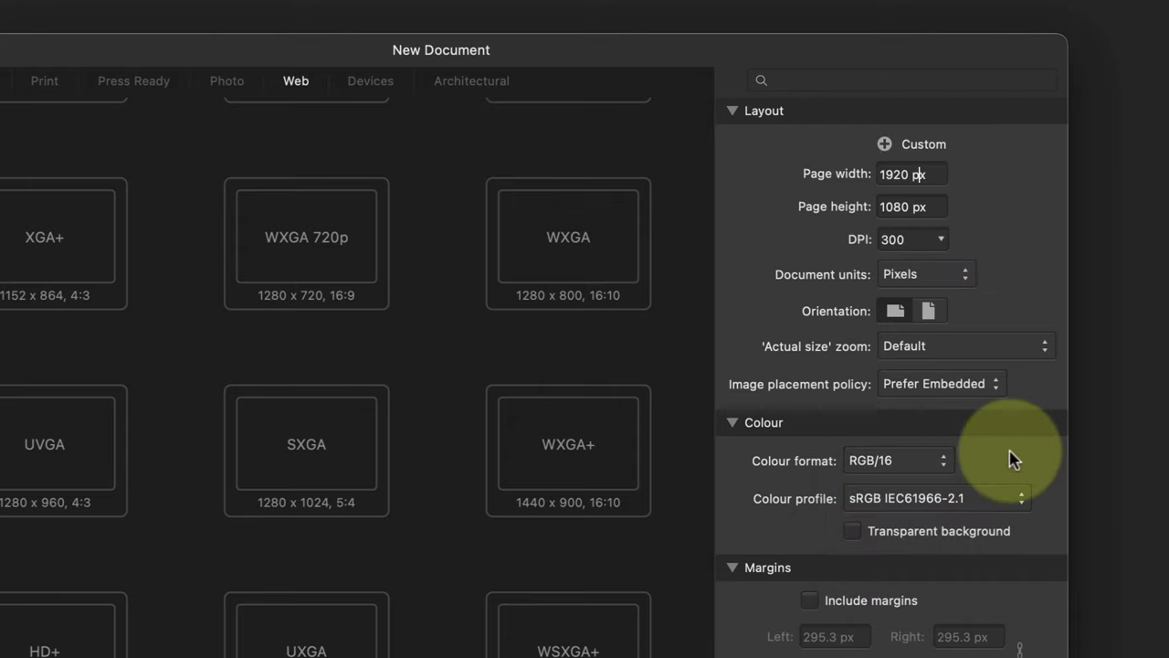
click(1020, 500)
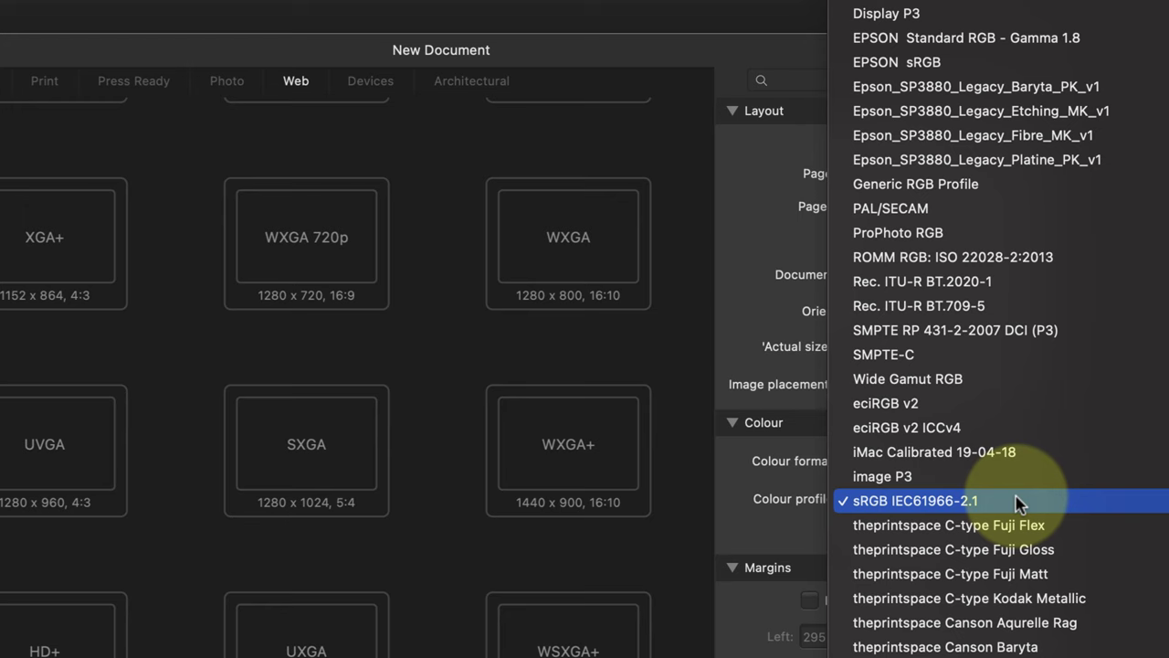
click(924, 502)
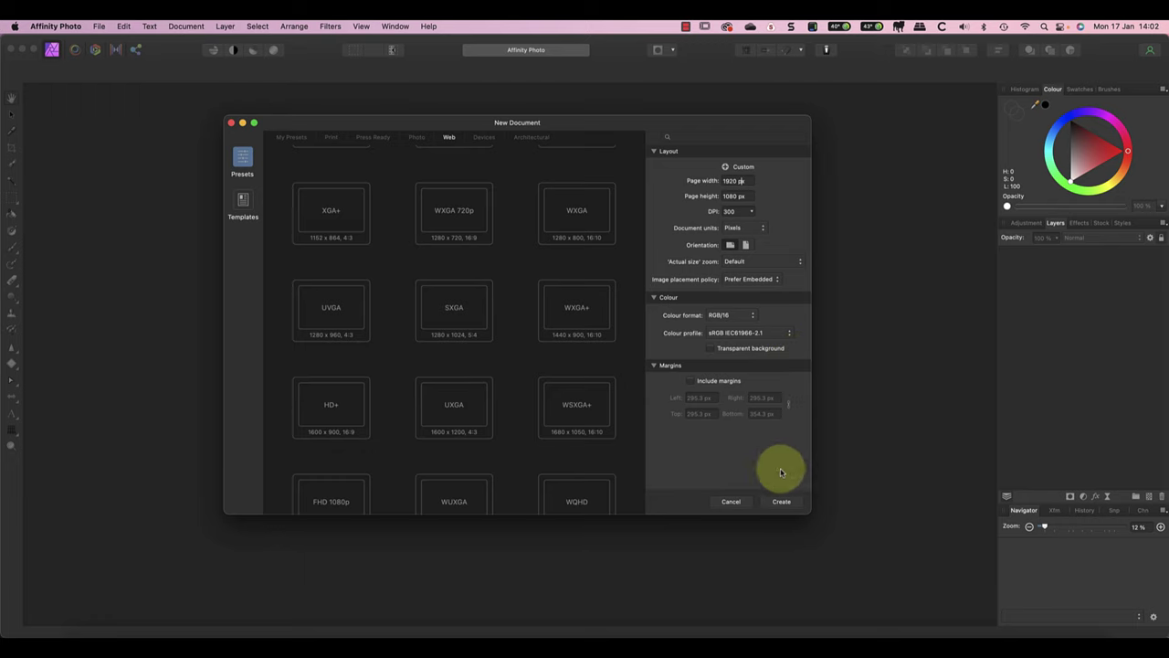
Step: Create the 1920 × 1080 document and type 'This is the frame' into a text frame
click(779, 501)
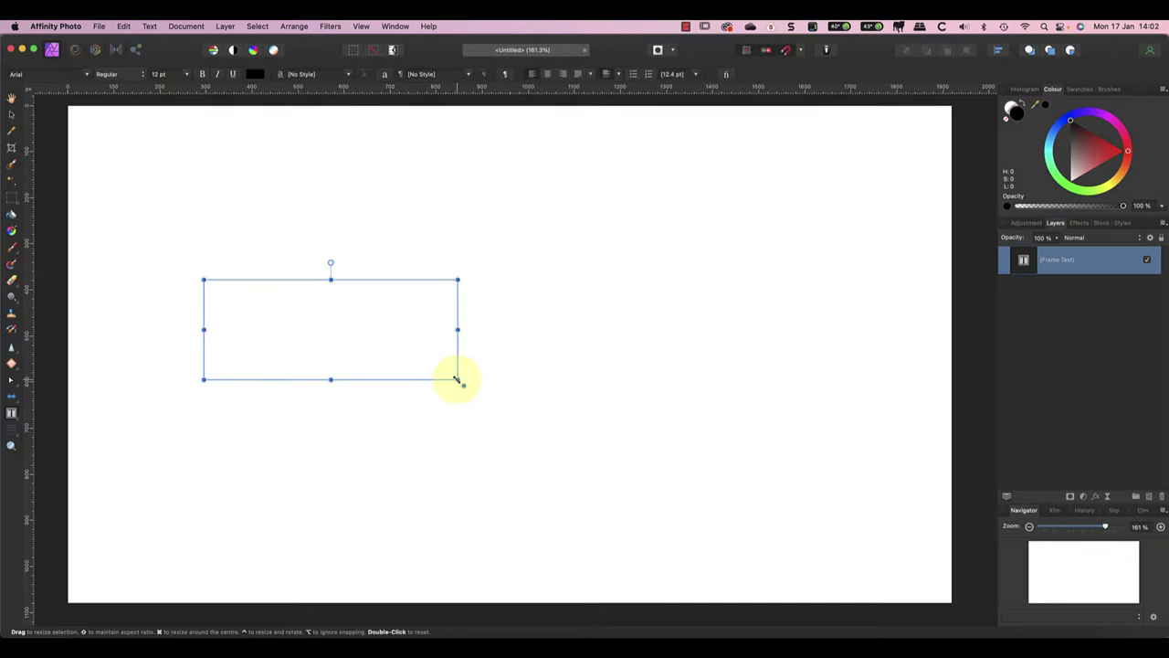
text(This is )
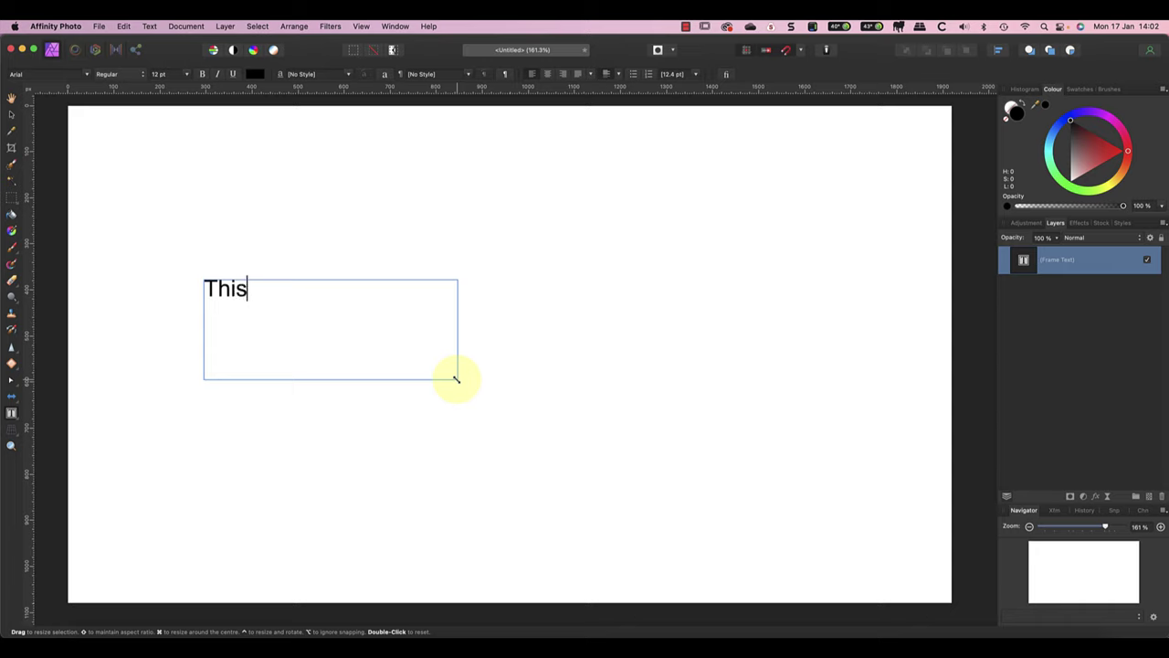
text(the frame)
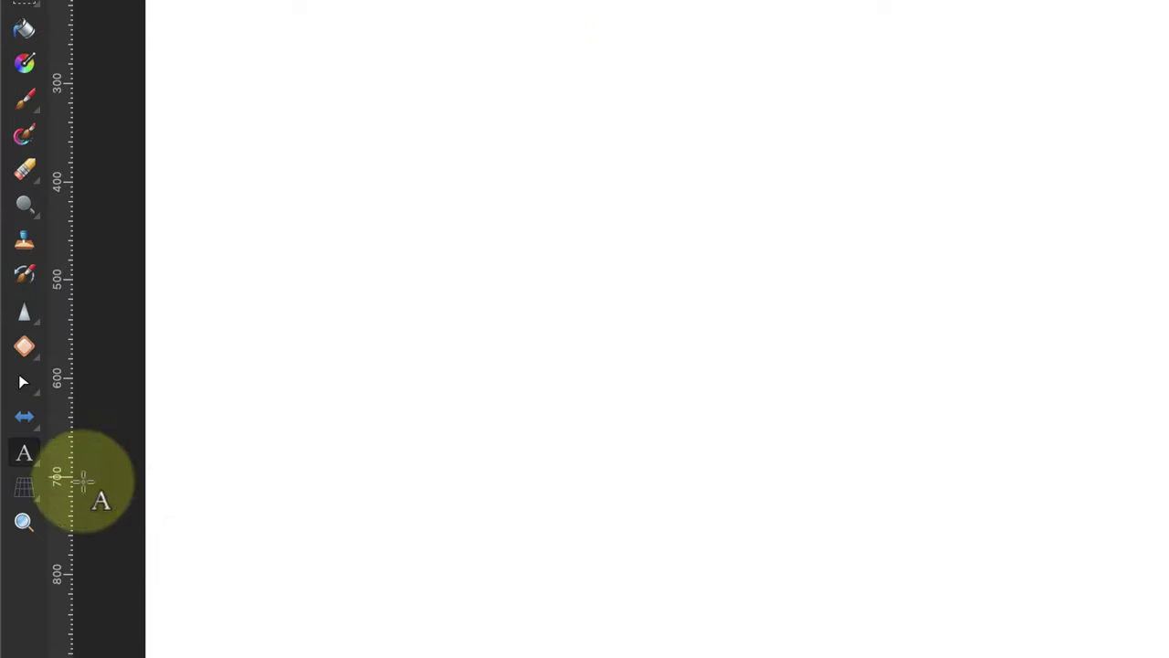
Step: Switch to the Artistic Text Tool and drag out large art text on the page
click(35, 464)
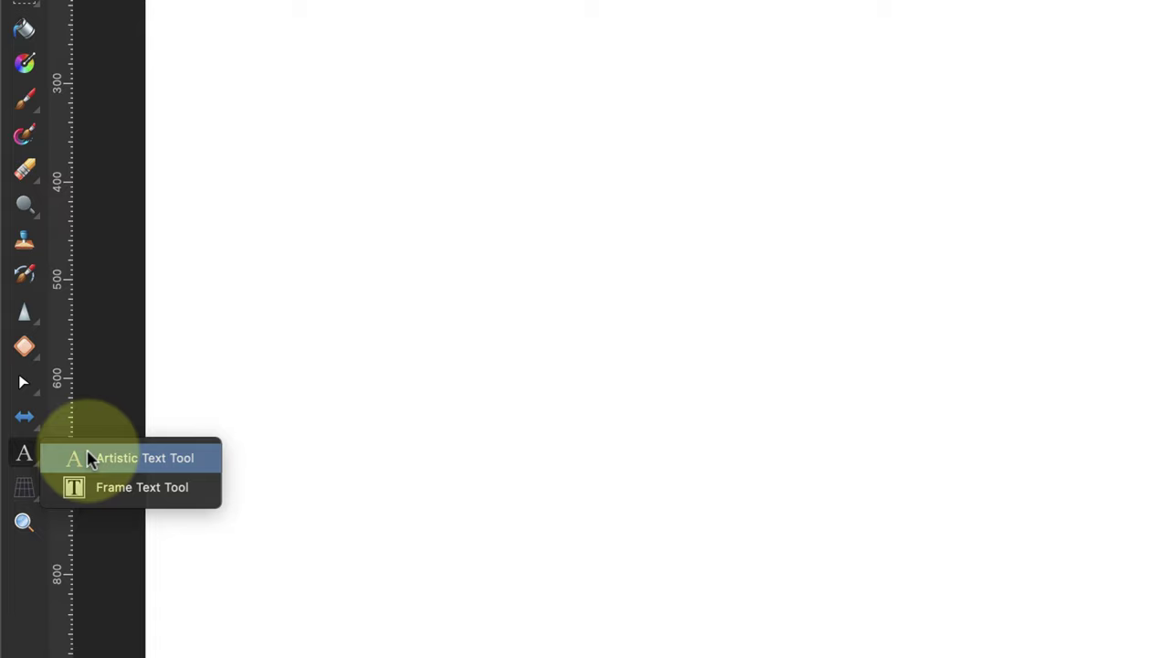
click(138, 459)
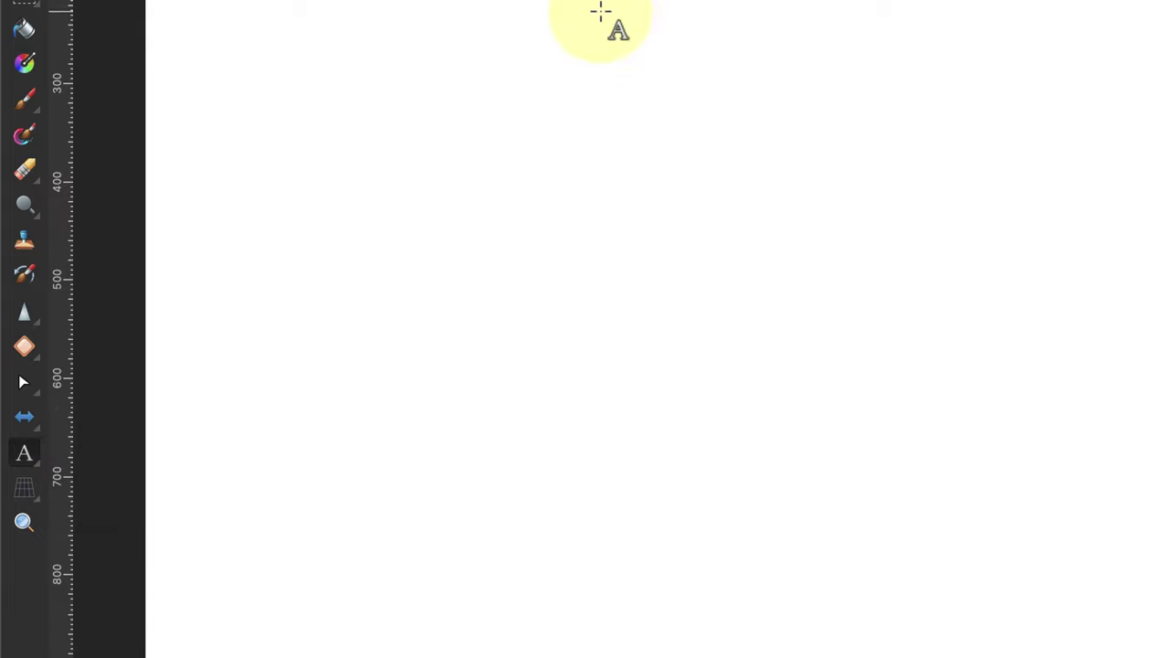
drag(553, 16, 715, 435)
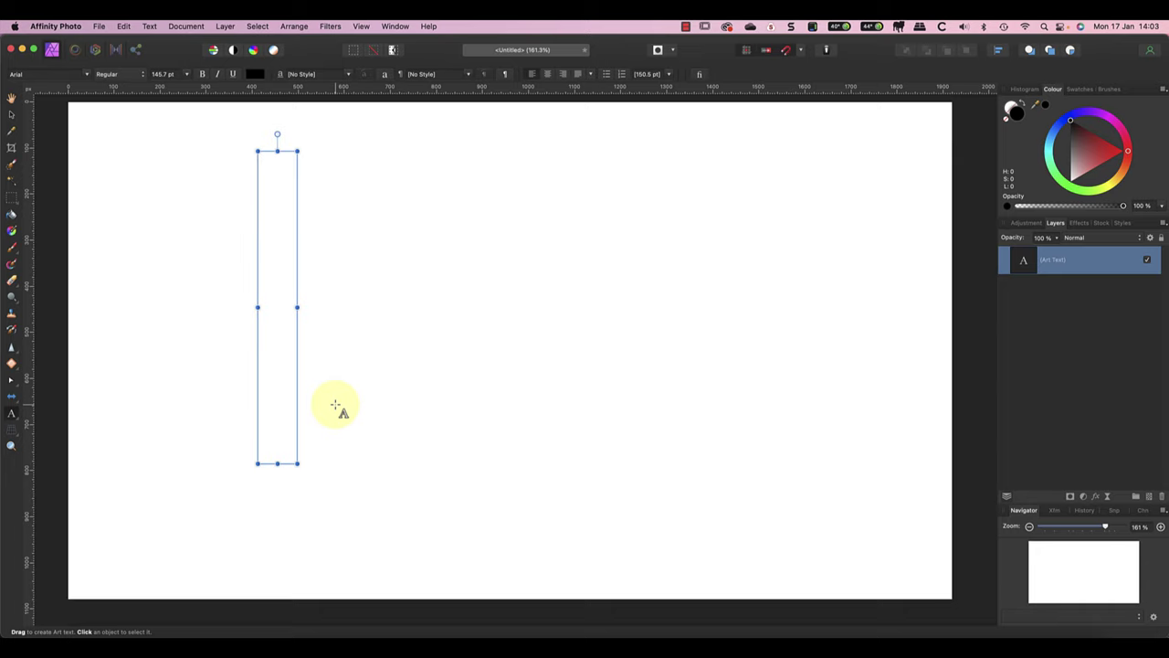
Step: Type 'Coffee' as the art text and move it further left on the page
text(Co)
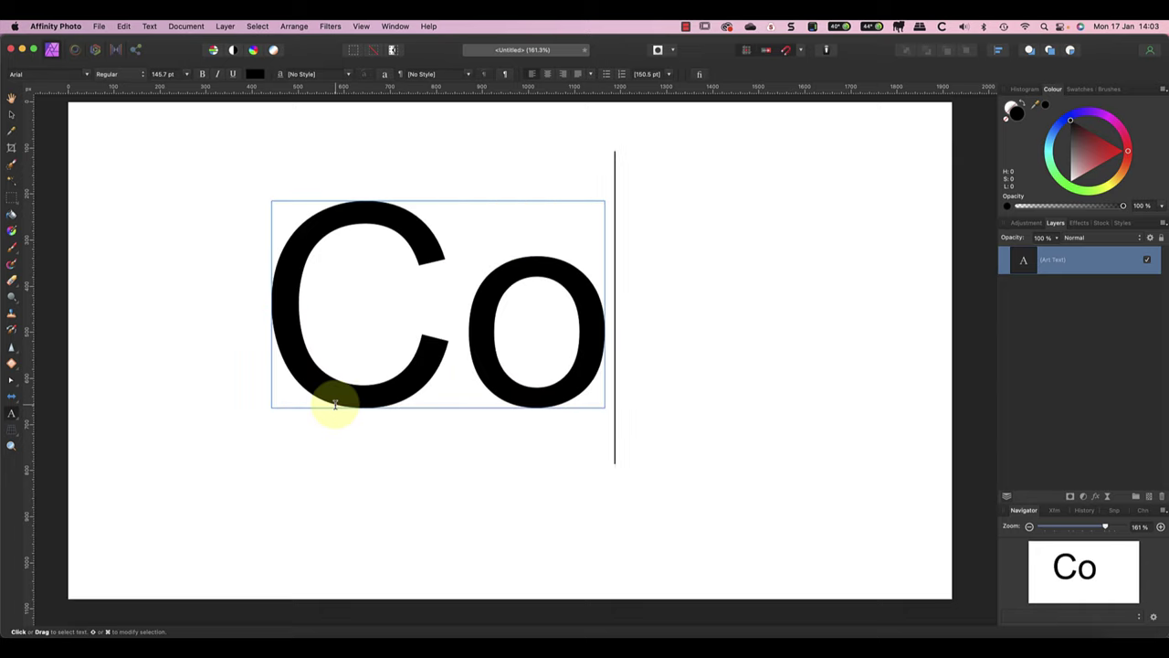
text(ffee)
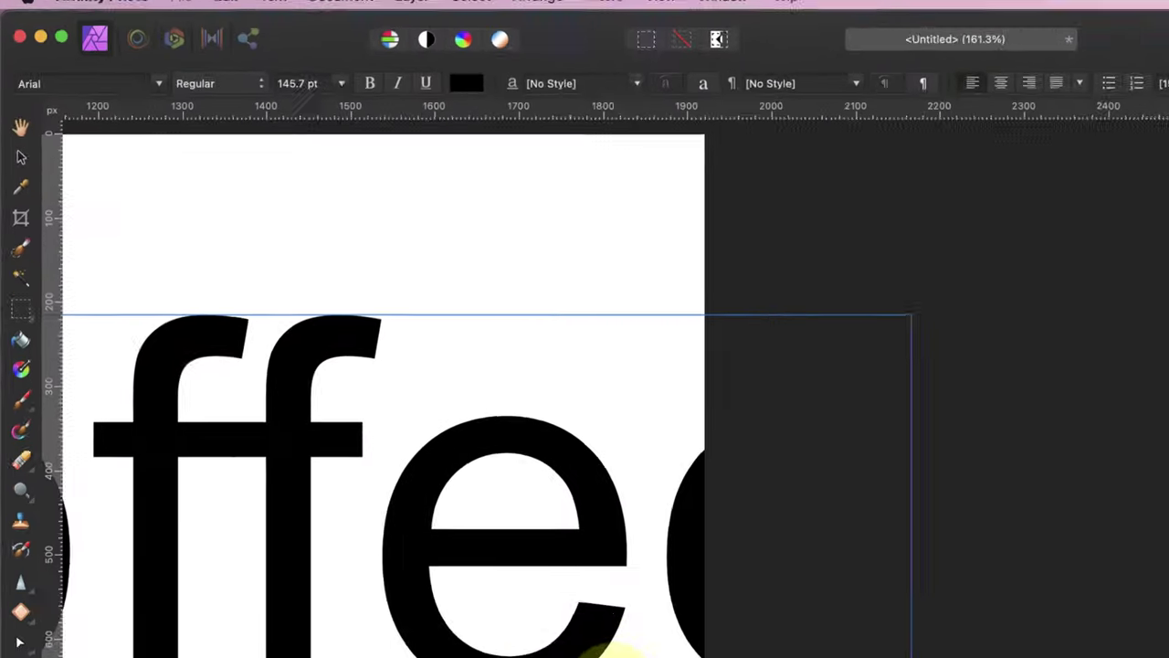
key(Escape)
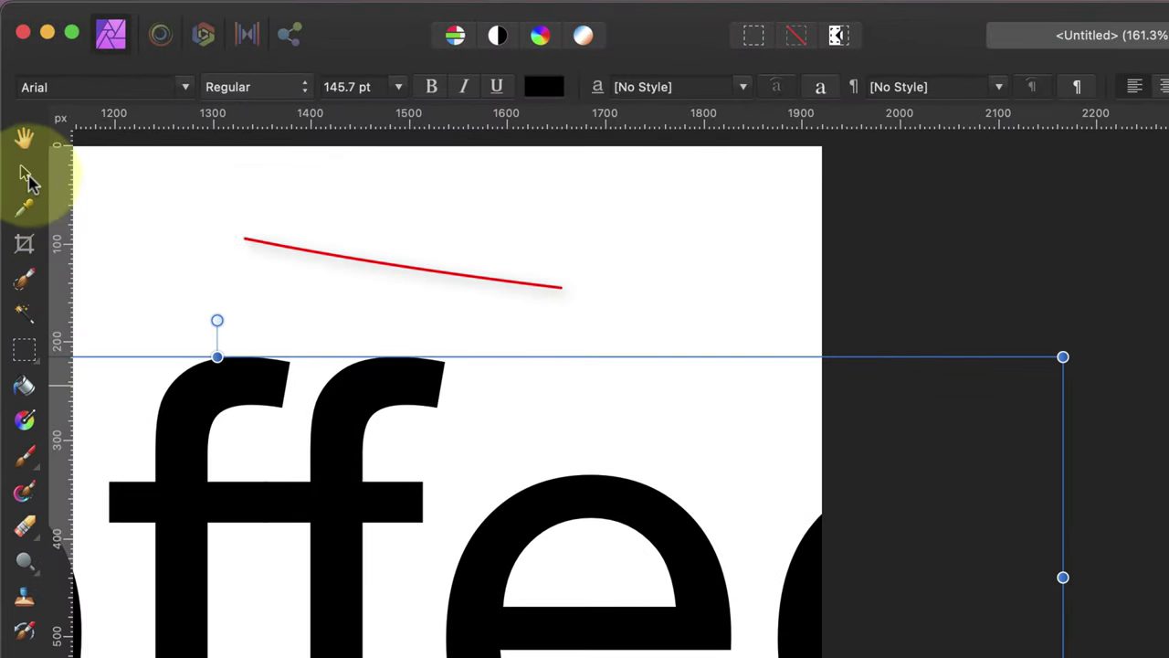
drag(152, 249, 230, 252)
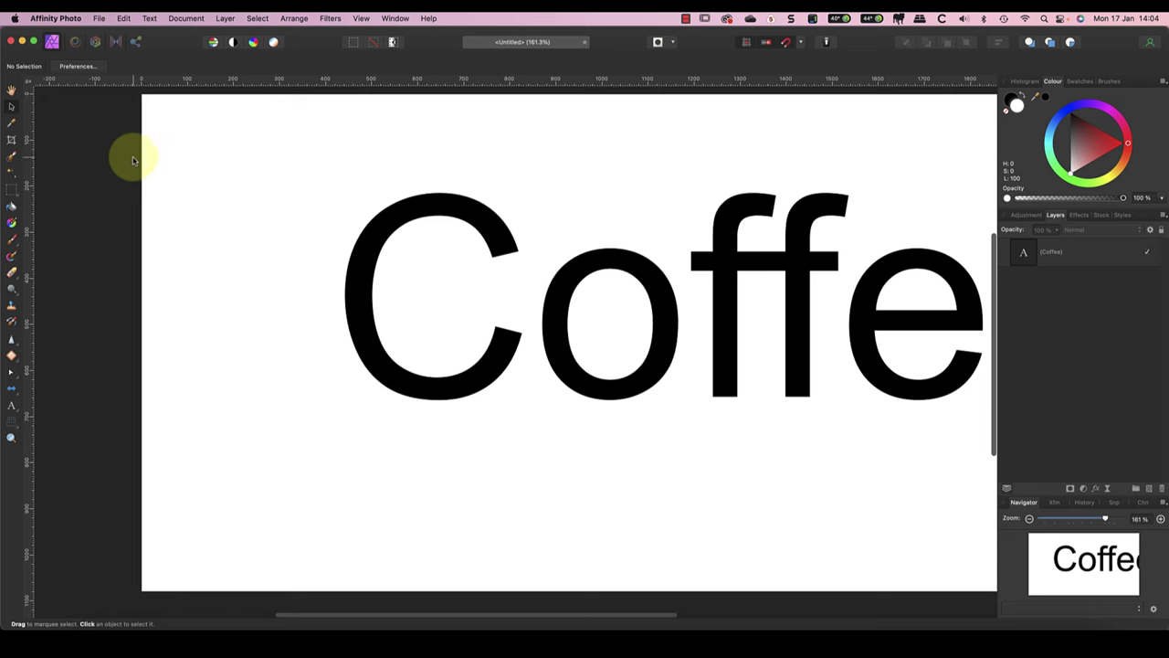
click(664, 552)
drag(310, 283, 199, 331)
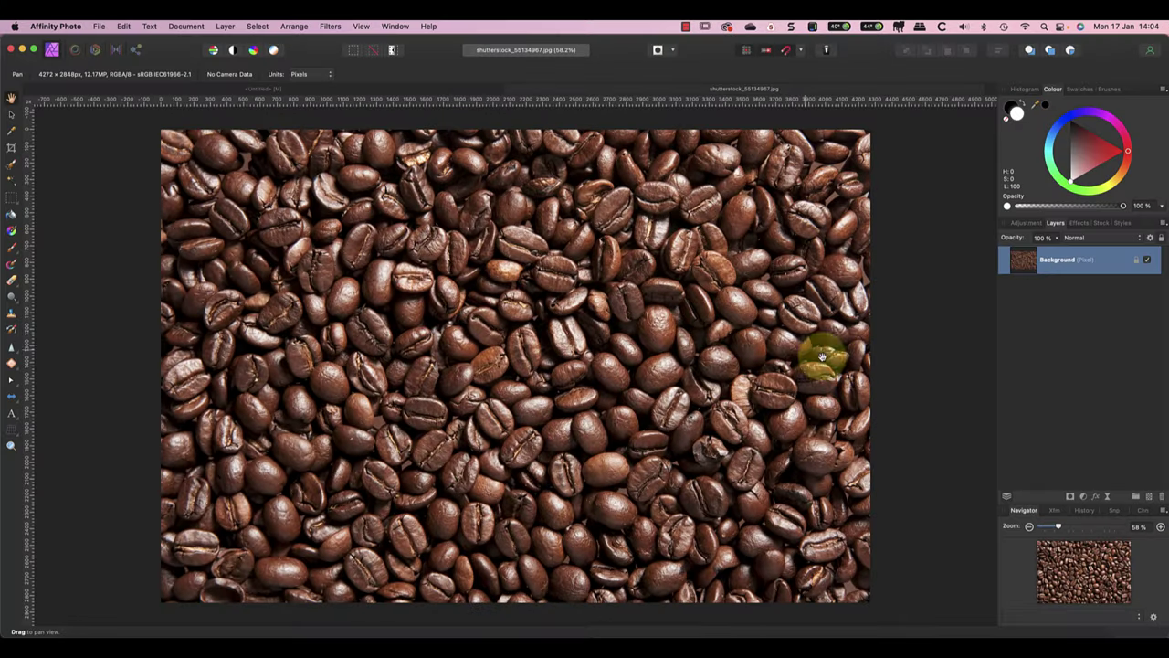
Step: Copy the coffee-bean photo and paste it into the Untitled document above the Coffee text
click(123, 26)
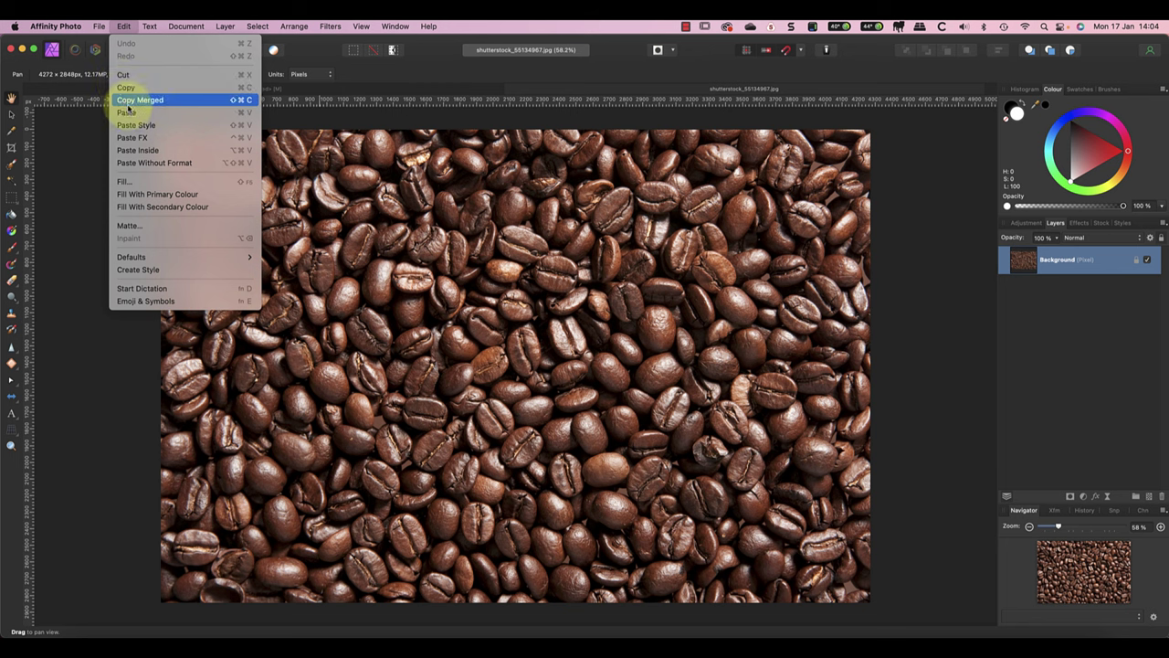
click(121, 86)
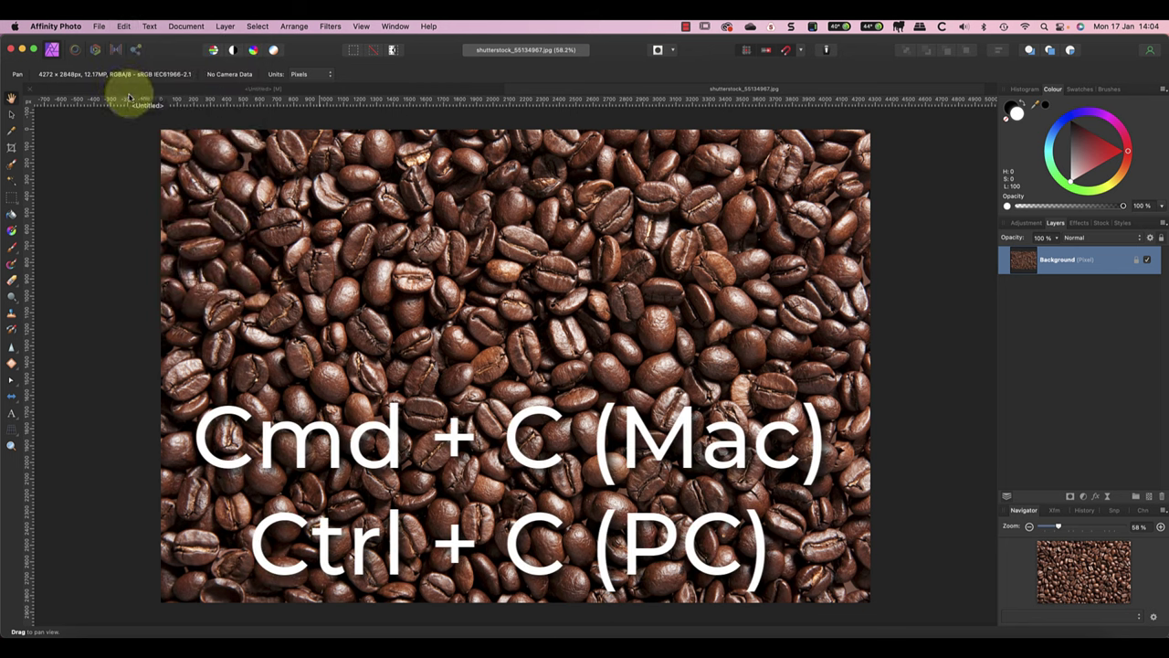
click(245, 91)
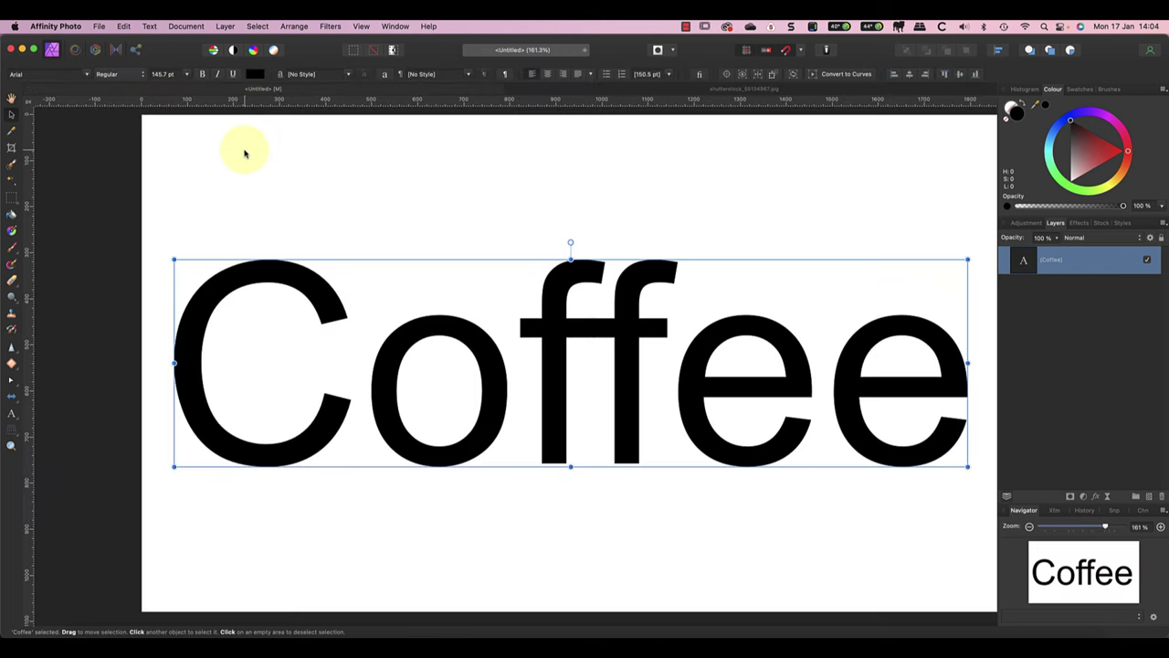
click(122, 26)
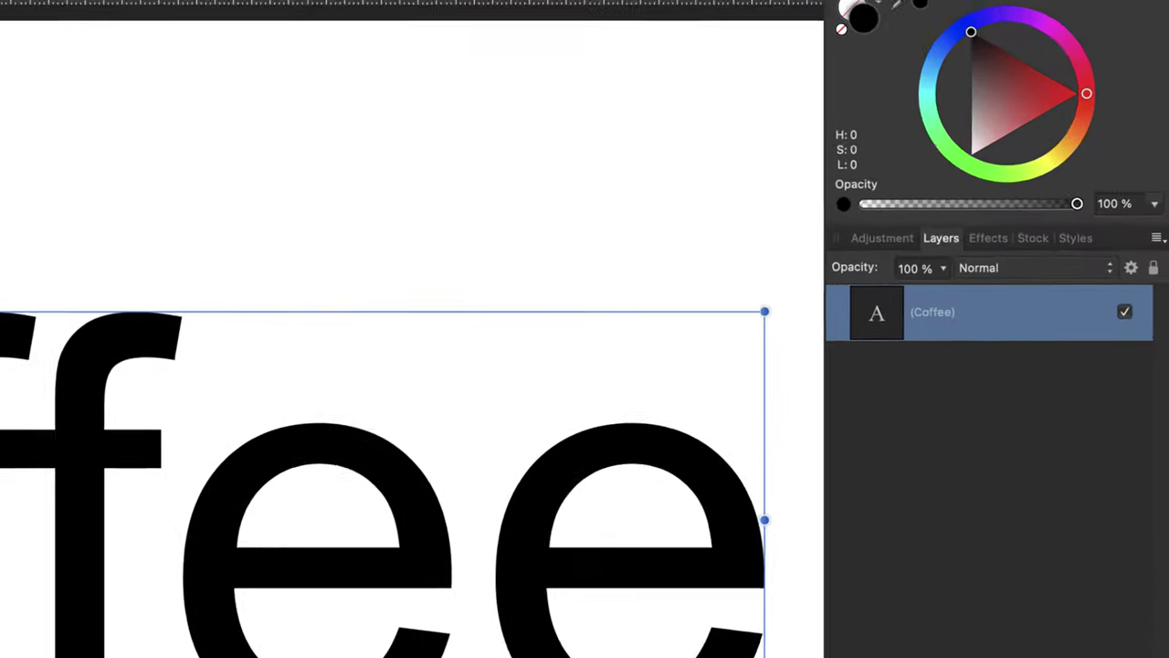
click(27, 96)
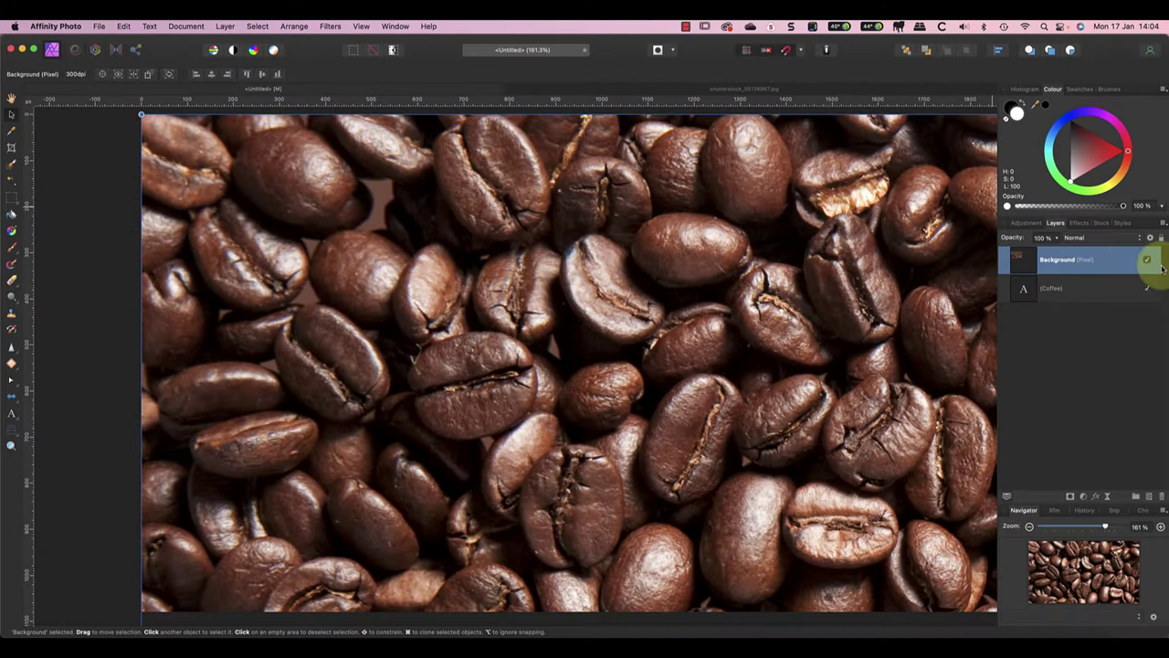
click(1147, 260)
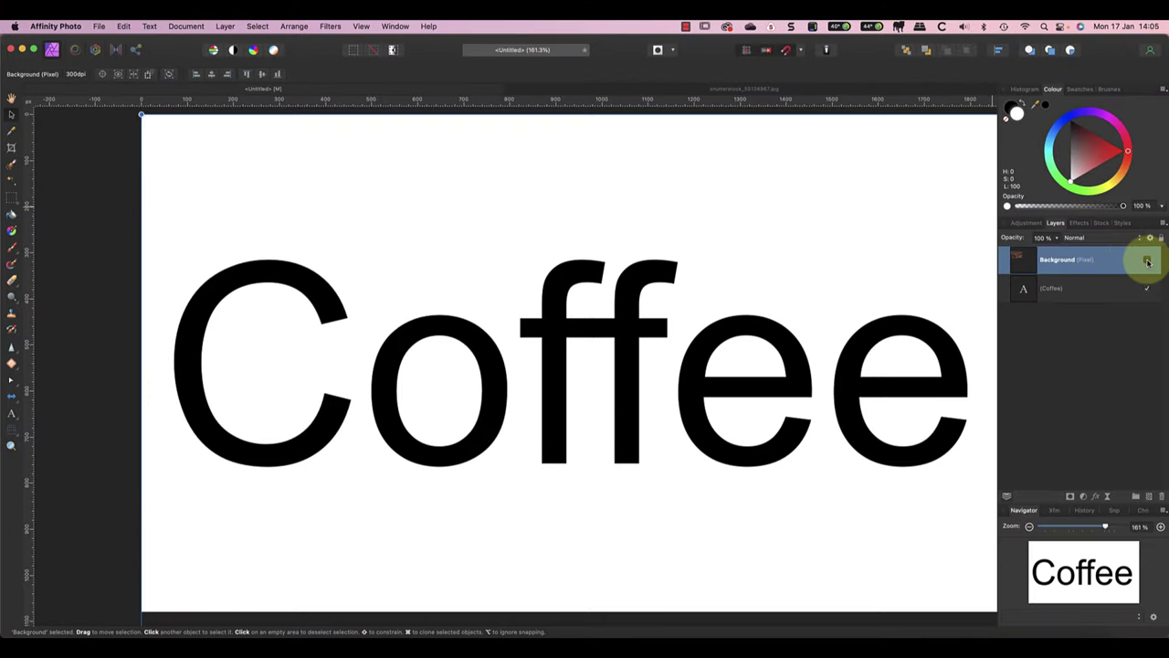
click(1147, 261)
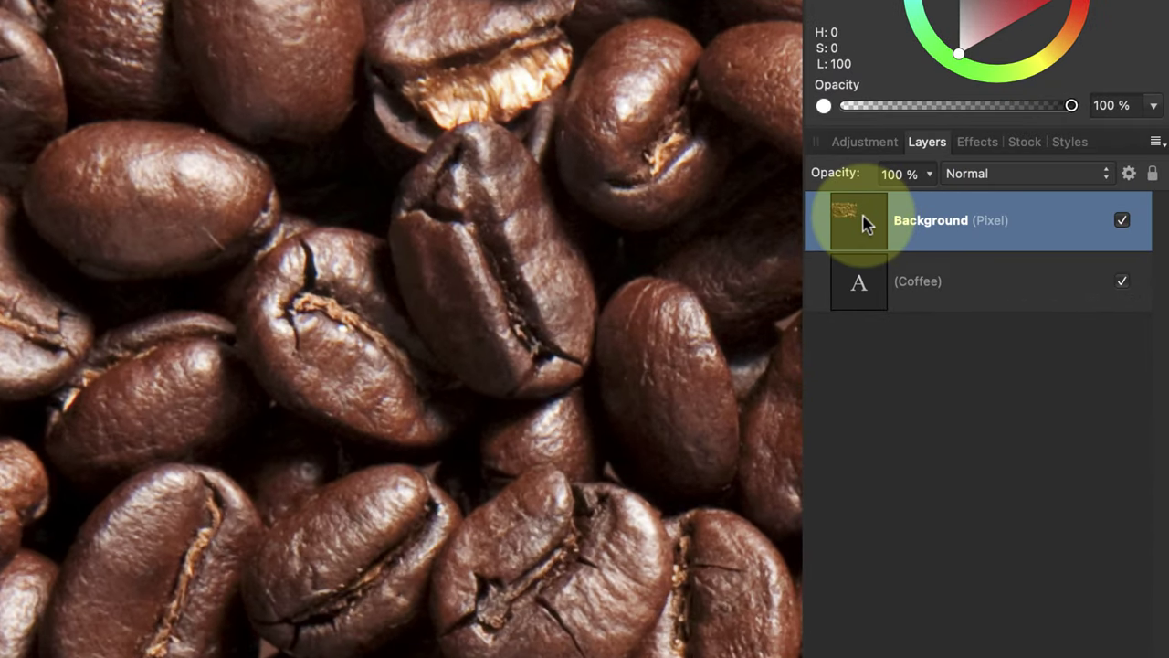
Step: Nest the bean photo layer inside the Coffee text layer, then select the Coffee layer
drag(865, 223, 870, 327)
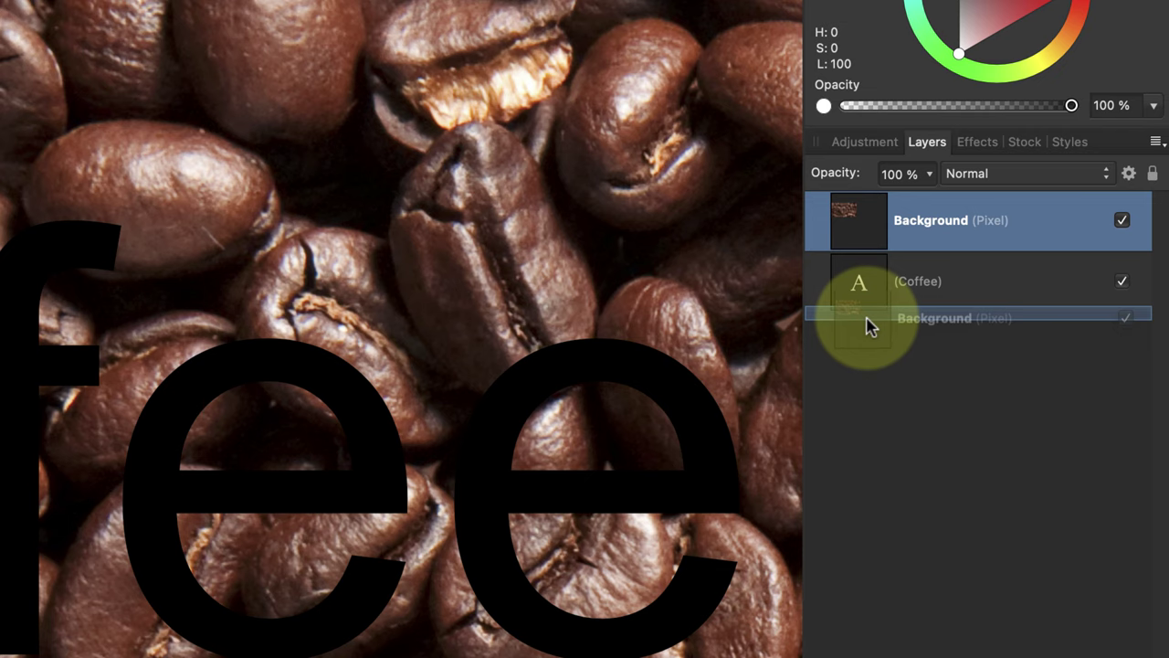
drag(870, 327, 968, 316)
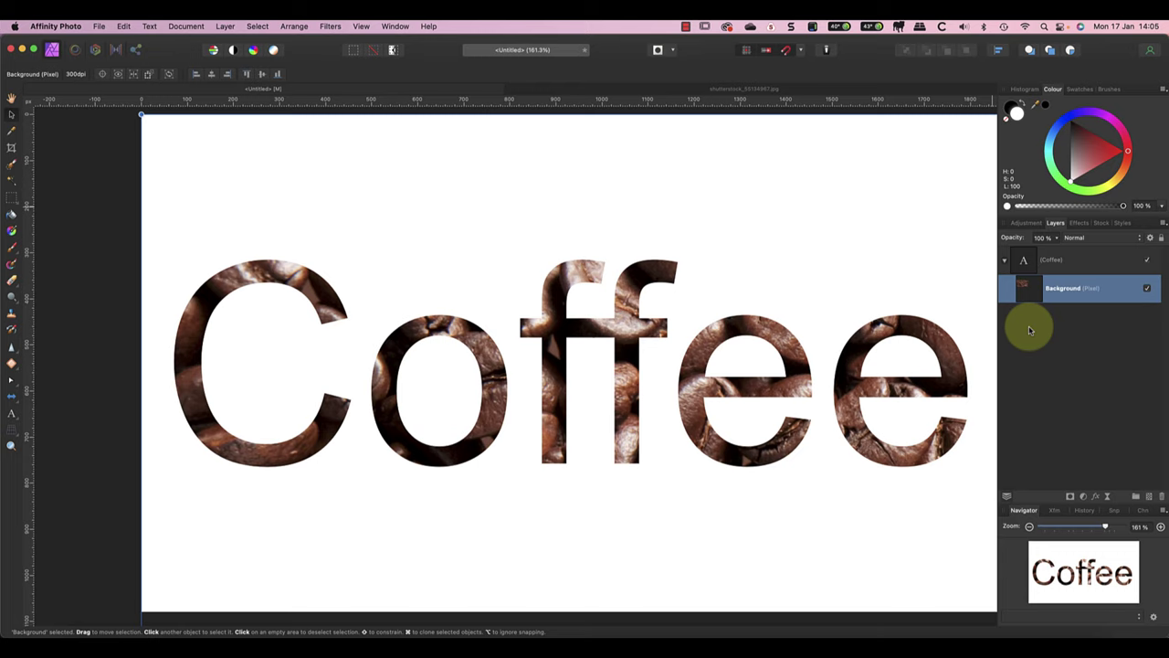
click(1027, 262)
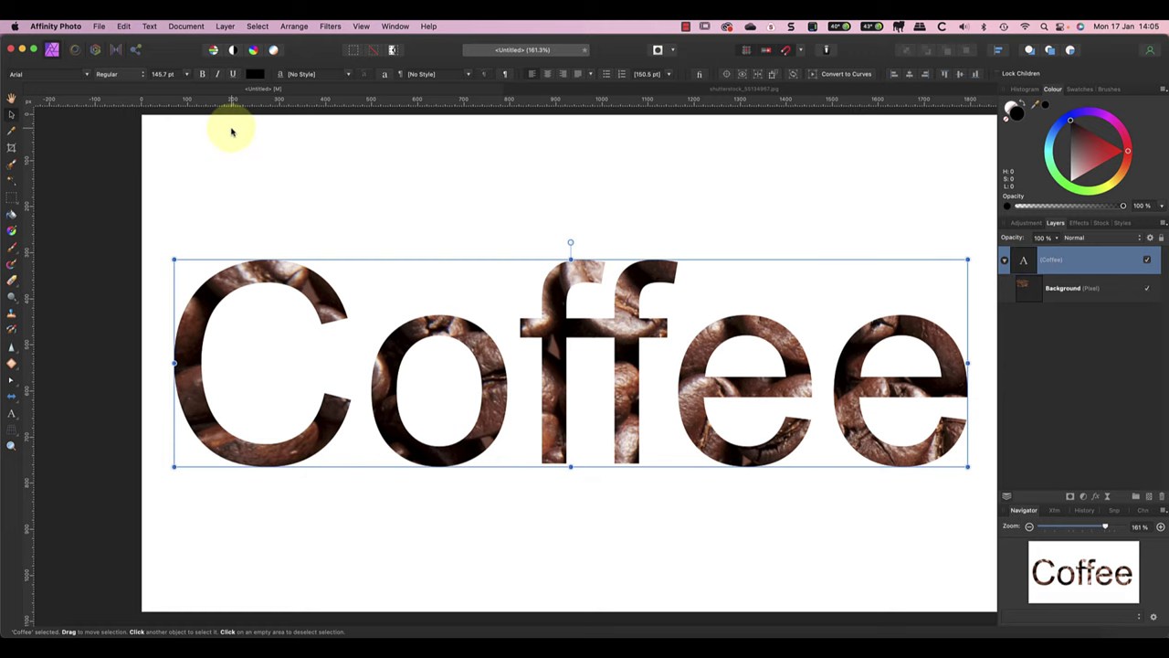
Step: Set the Coffee text to Bold, then change its font family to Impact
click(139, 75)
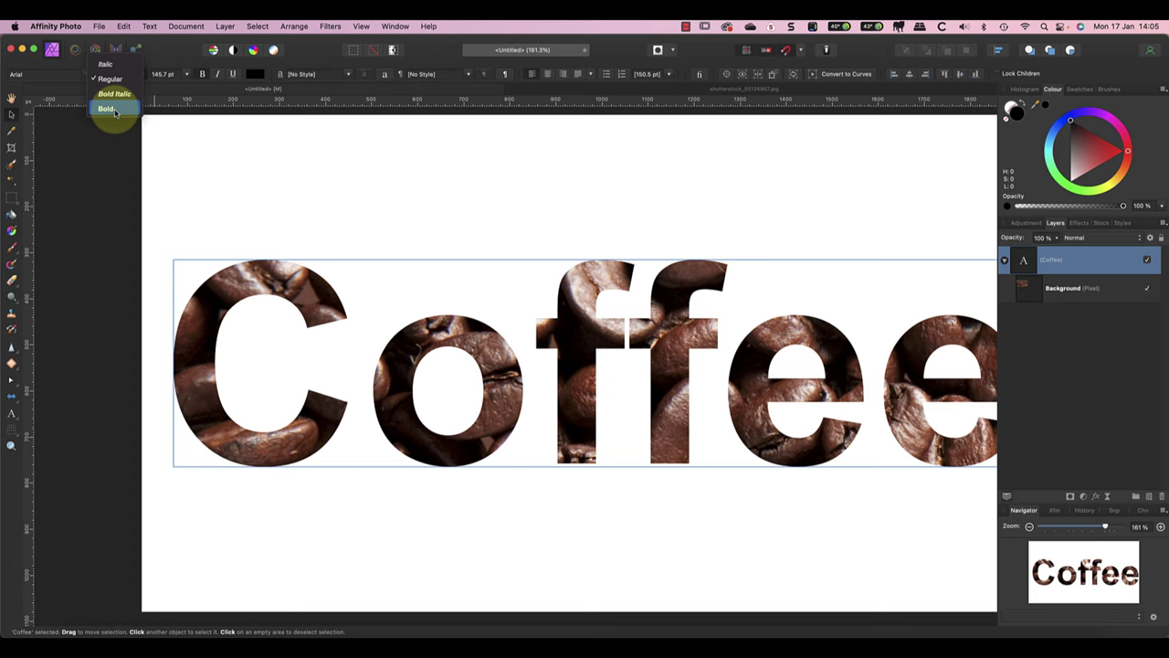
click(107, 109)
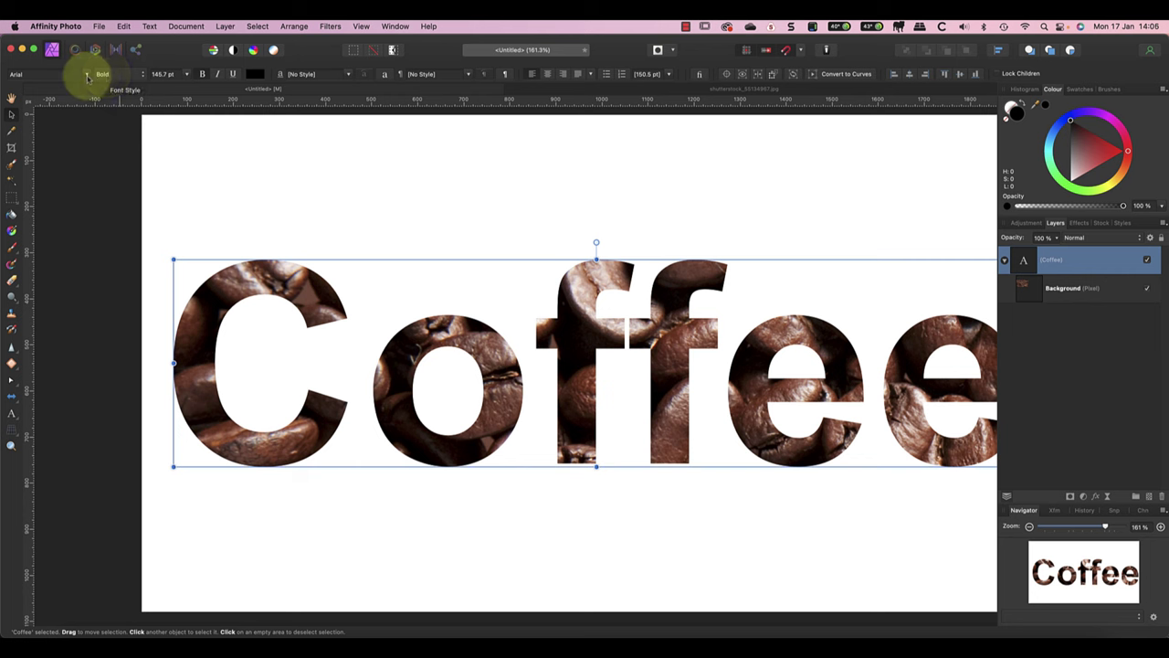
click(87, 74)
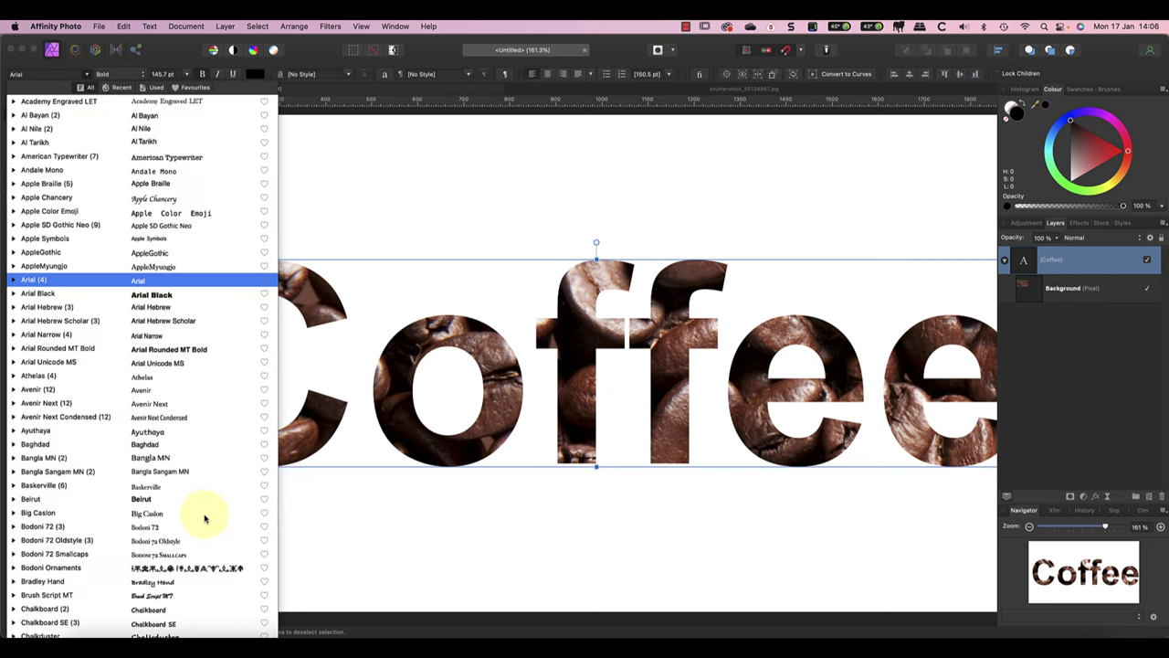
click(169, 498)
scroll(169, 498, down, 10)
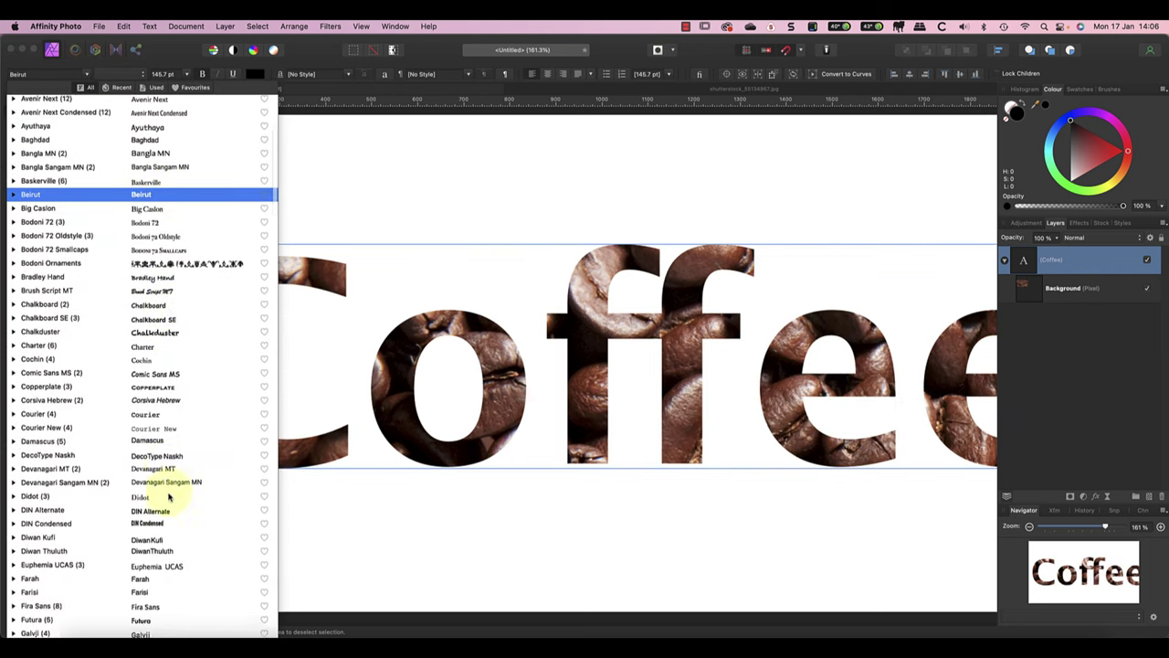
scroll(169, 497, down, 6)
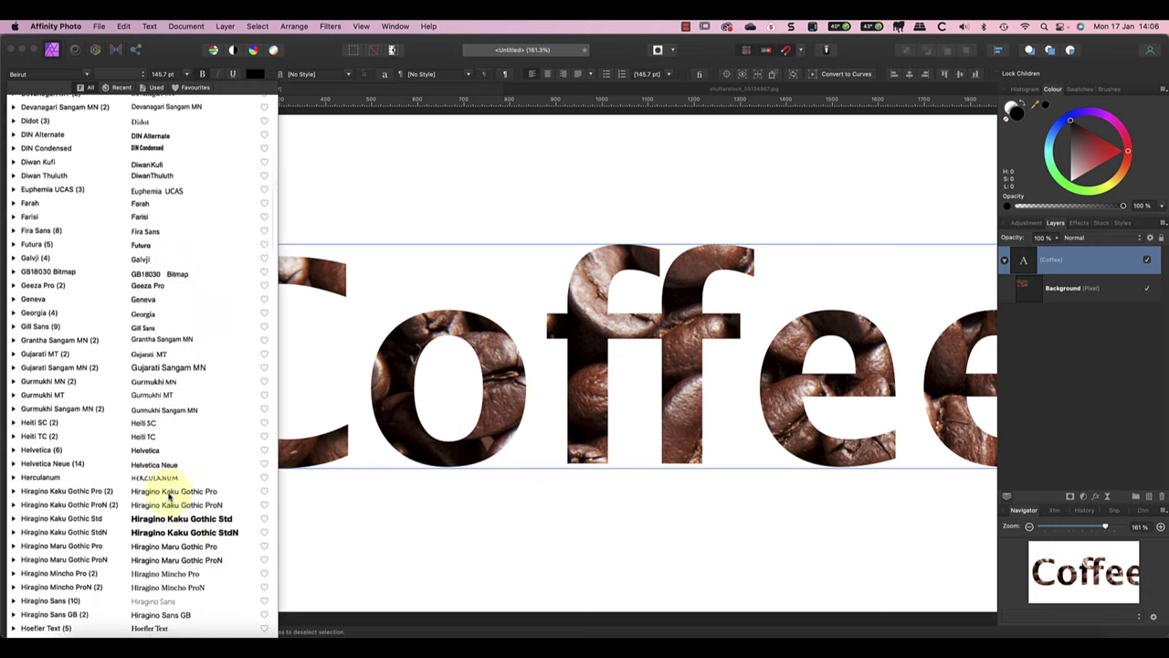
click(169, 492)
click(149, 518)
key(Return)
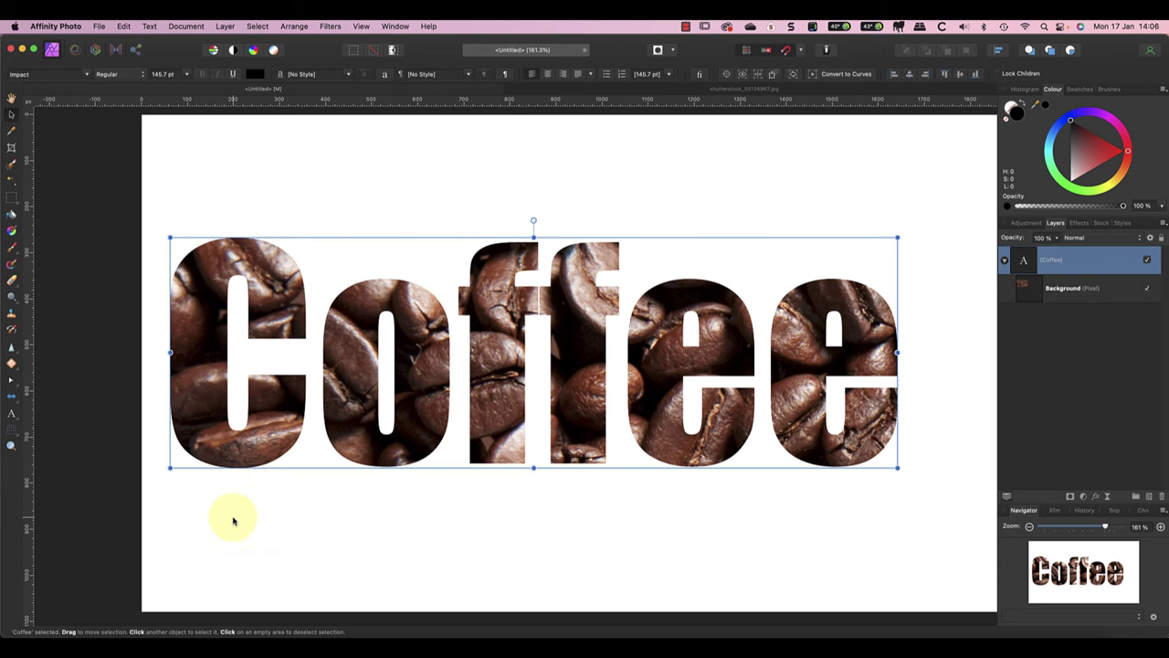
Step: Drag the Impact Coffee lettering until it snaps to the page centre, then deselect it
drag(420, 383, 469, 397)
click(465, 526)
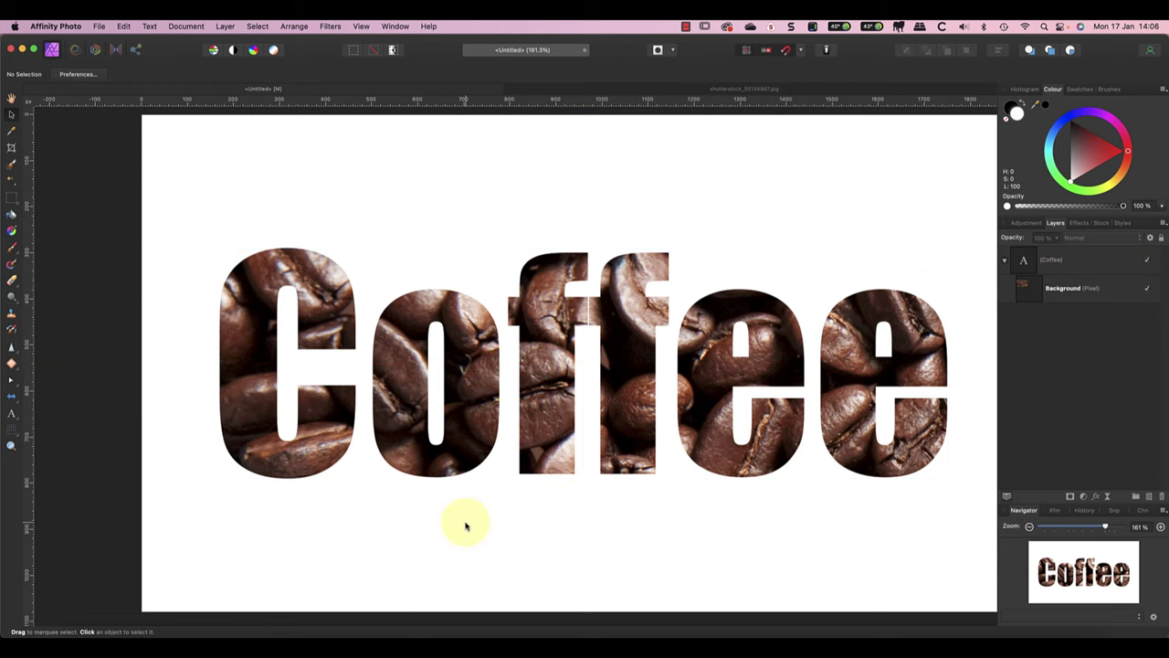
mouse_move(589, 418)
mouse_down()
mouse_move(514, 410)
mouse_move(579, 404)
mouse_move(587, 423)
mouse_up()
click(589, 537)
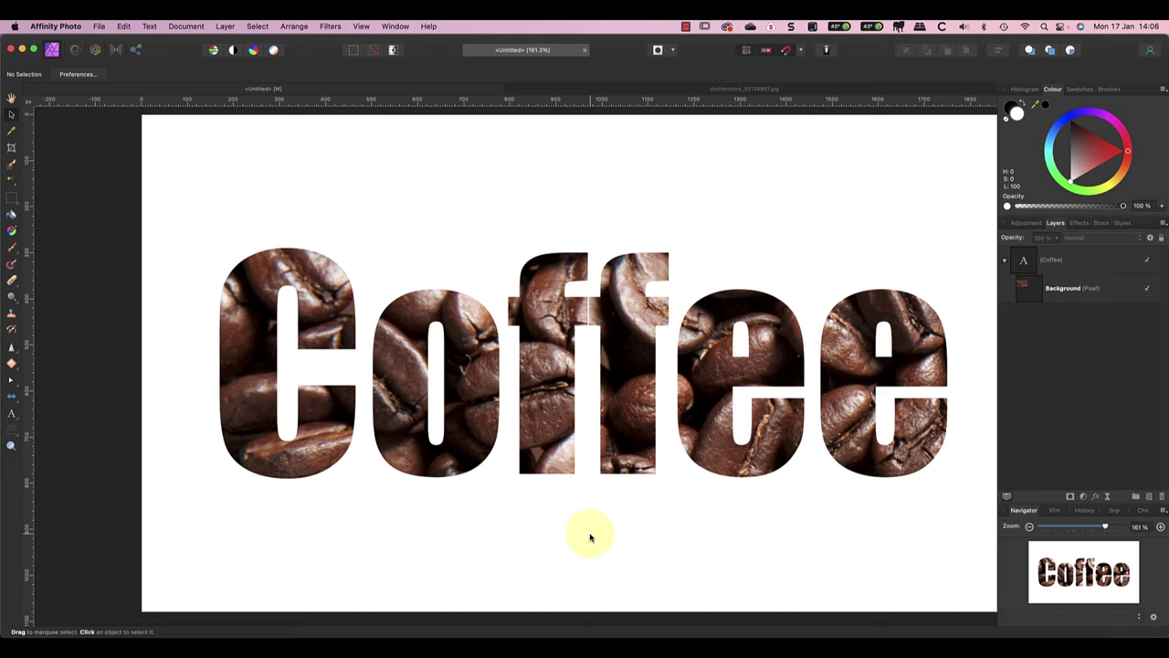
Step: Nudge the bean photo up and left inside the Coffee letters, then deselect it
click(1033, 286)
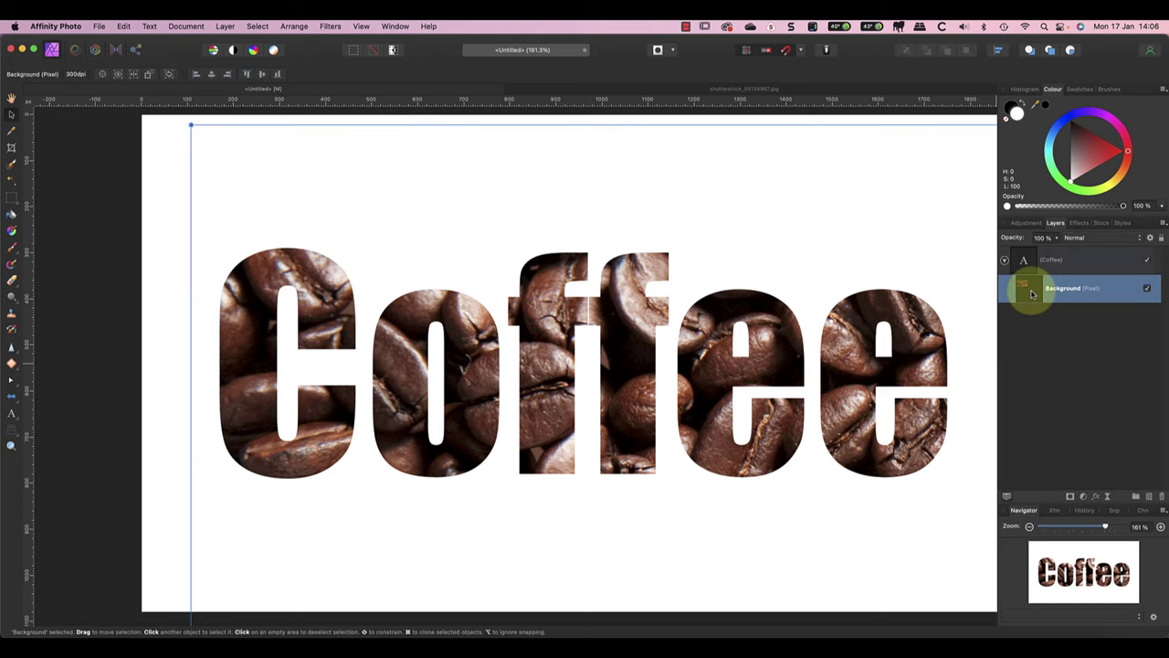
mouse_move(369, 286)
mouse_down()
mouse_move(365, 256)
mouse_move(279, 247)
mouse_move(368, 272)
mouse_move(329, 263)
mouse_move(224, 161)
mouse_move(360, 282)
mouse_up()
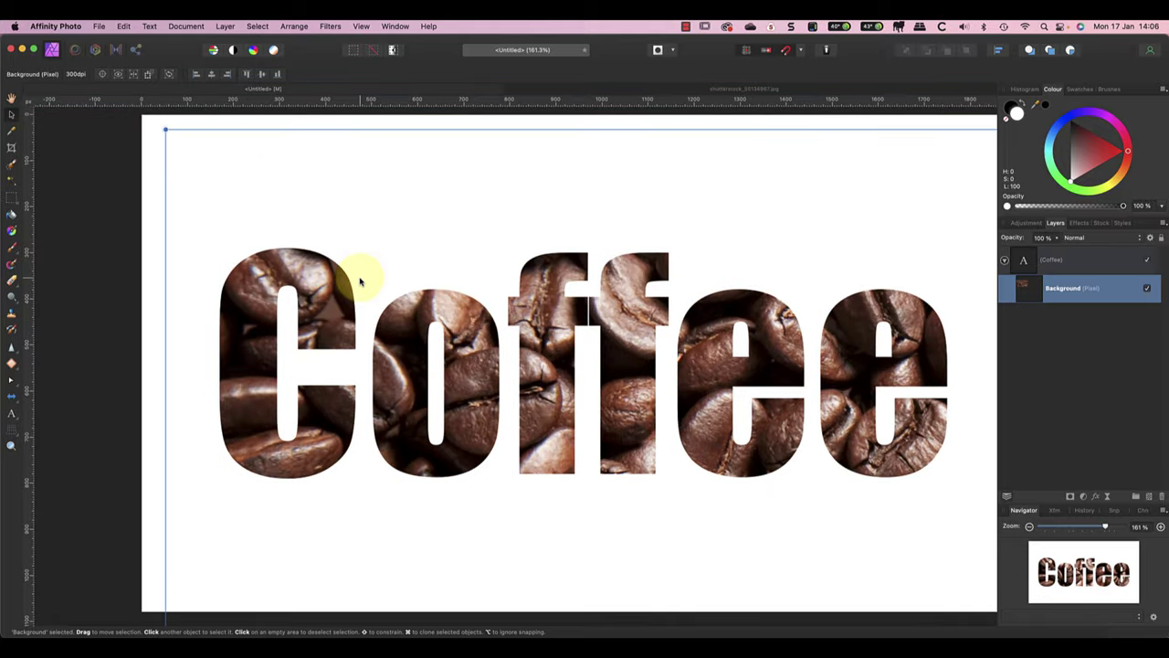
click(1066, 379)
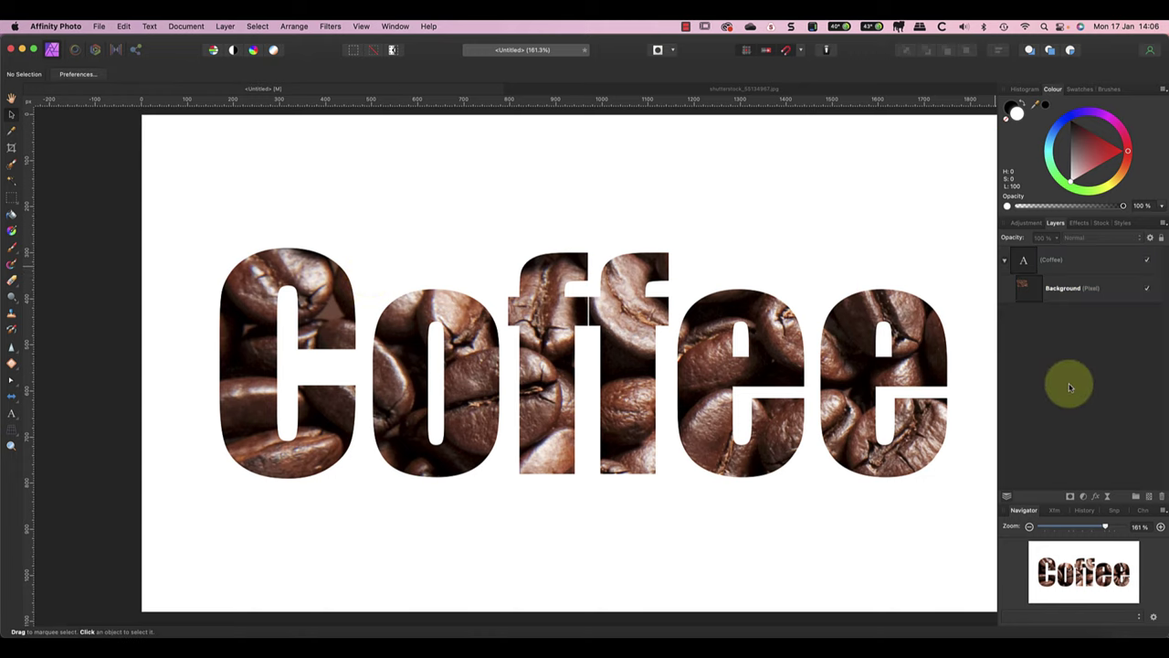
Step: Move the bean photo up and left behind the Coffee letters and scale it to 1073.7 px tall
click(1030, 527)
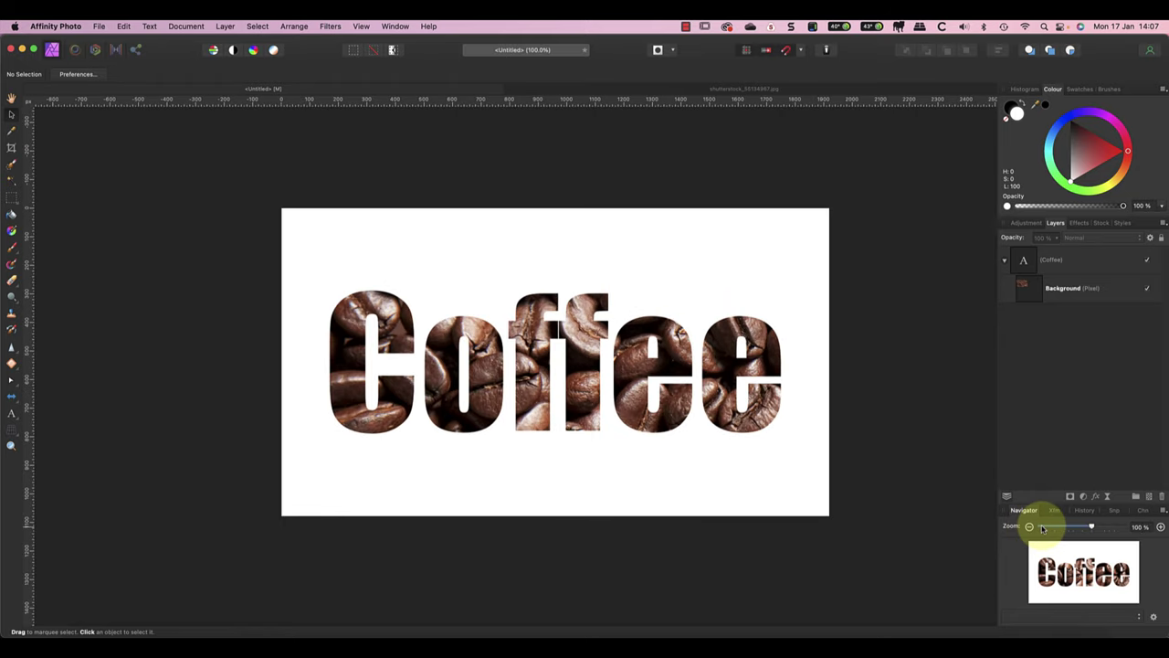
click(1024, 291)
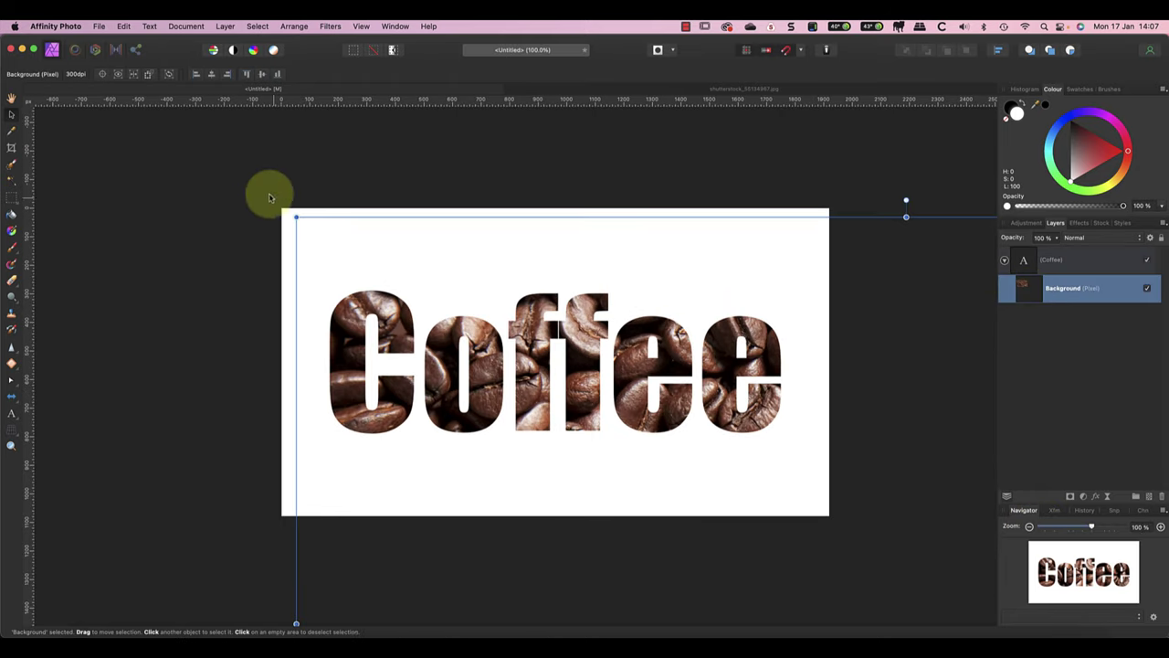
drag(315, 239, 174, 123)
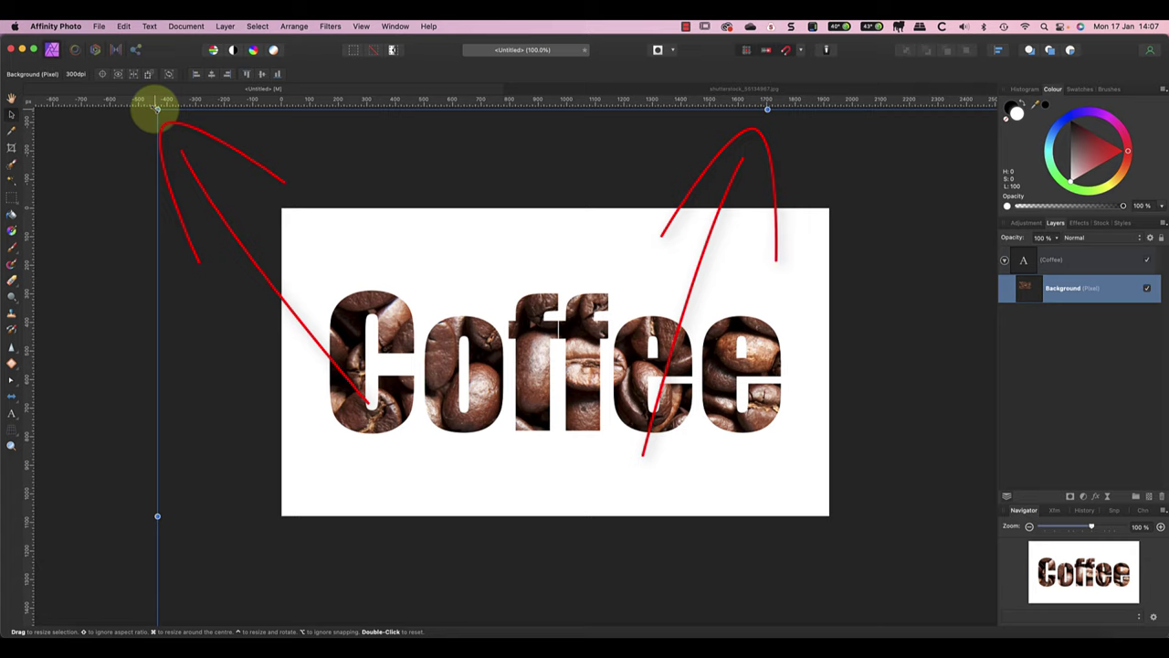
scroll(157, 106, up, 5)
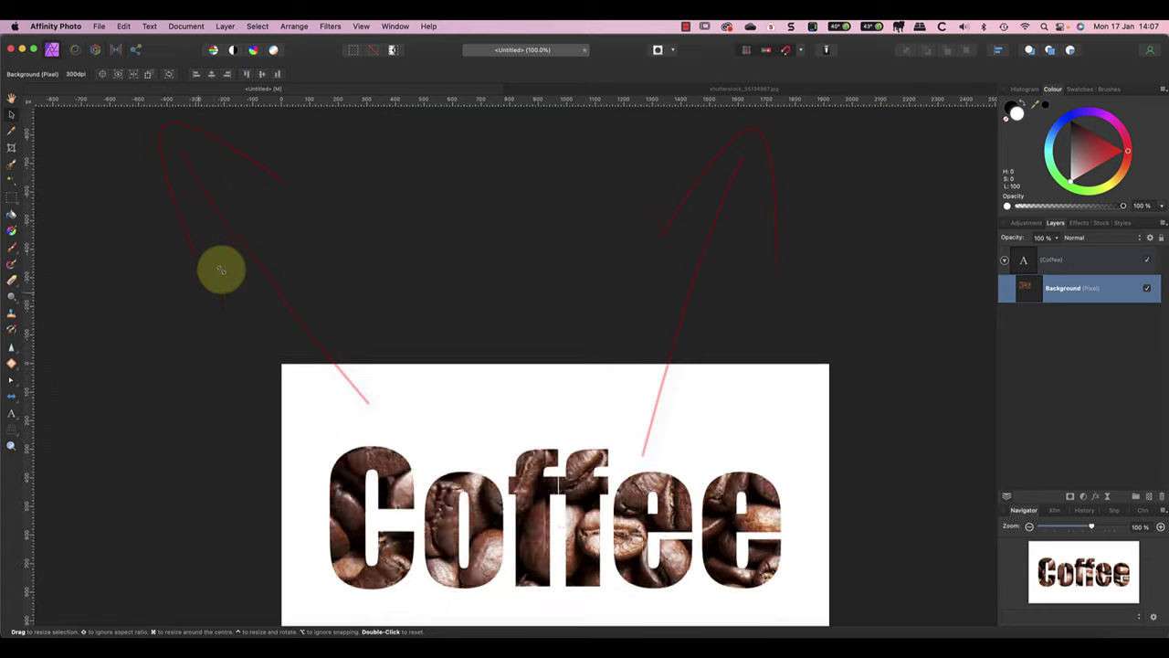
drag(256, 354, 365, 316)
drag(237, 274, 206, 331)
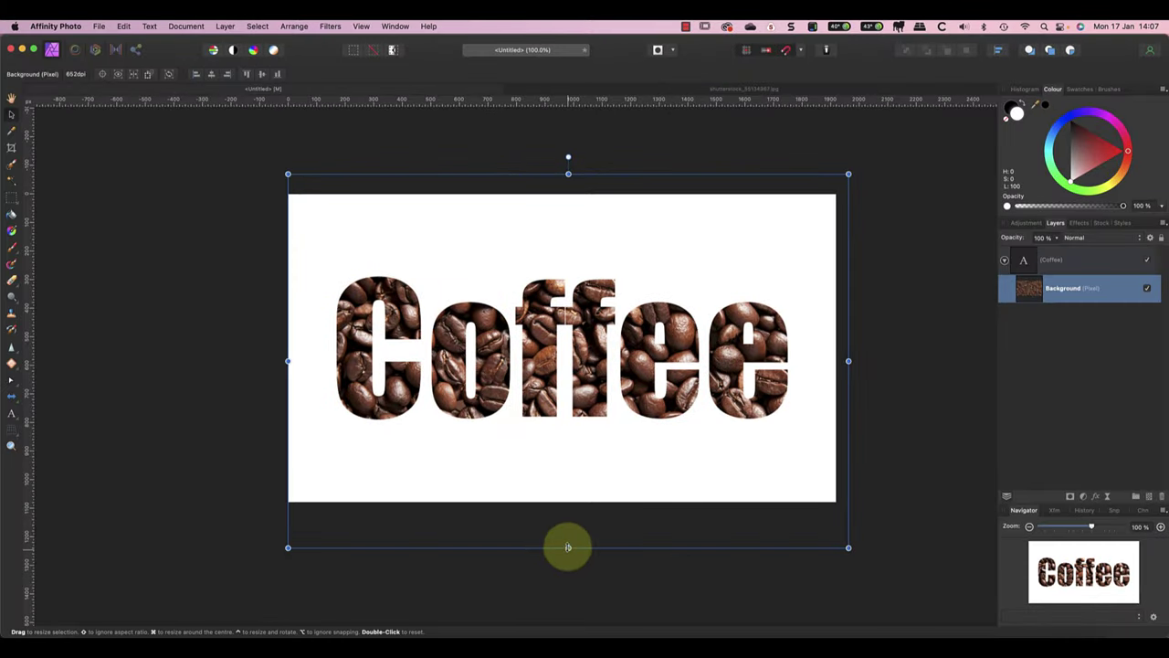
mouse_move(567, 548)
mouse_down()
mouse_move(569, 371)
mouse_move(567, 542)
mouse_up()
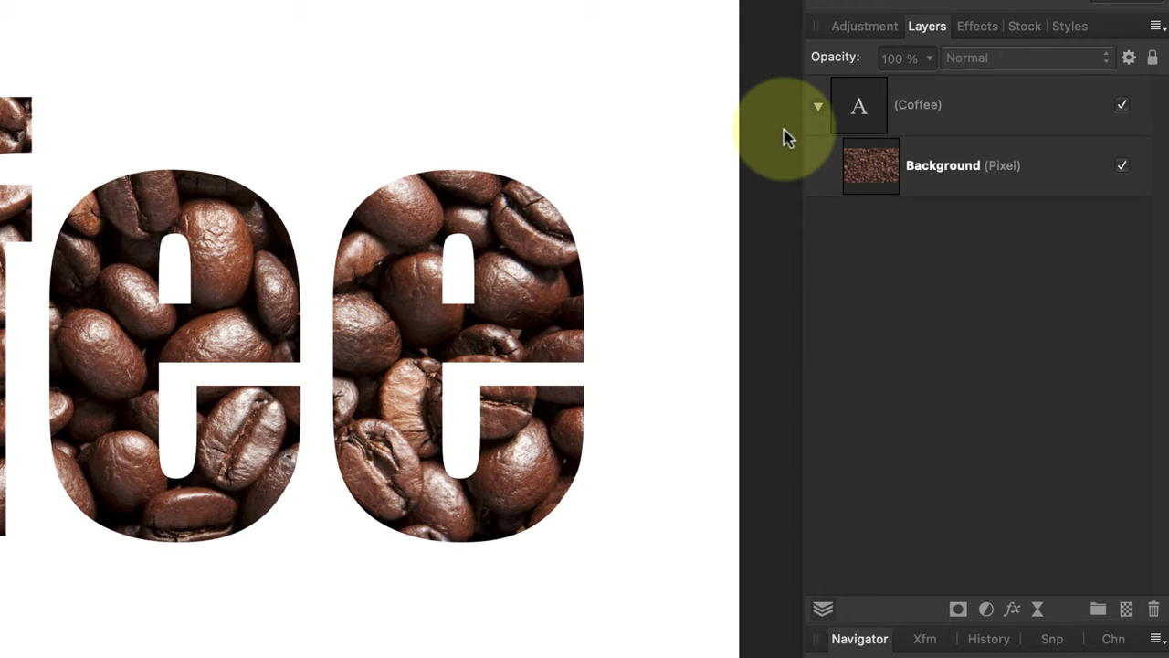
Step: Open Layer Effects for the Coffee text layer
click(991, 96)
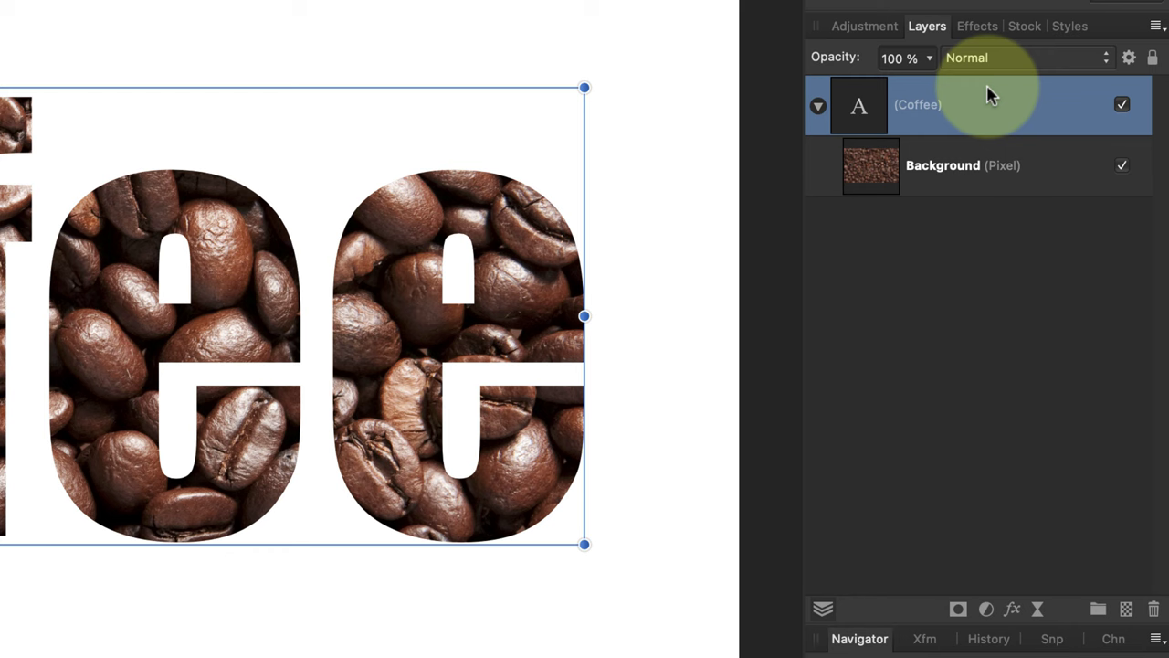
click(1012, 610)
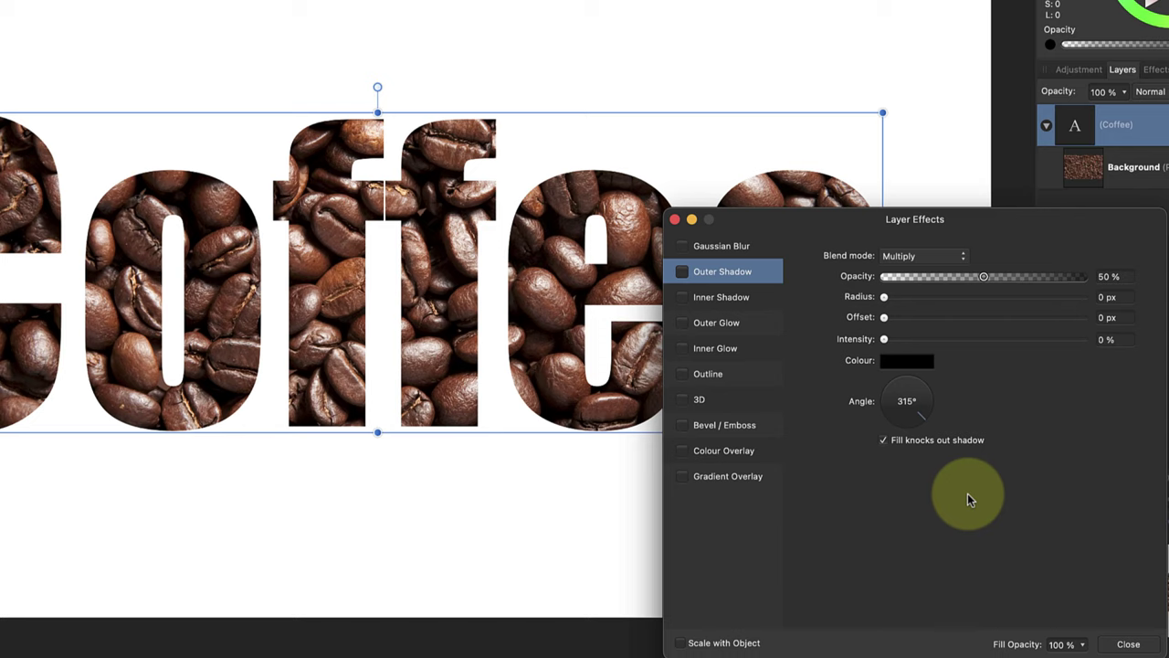
Step: Enable a 1.4 px black Outline effect aligned Inside the letters
click(715, 375)
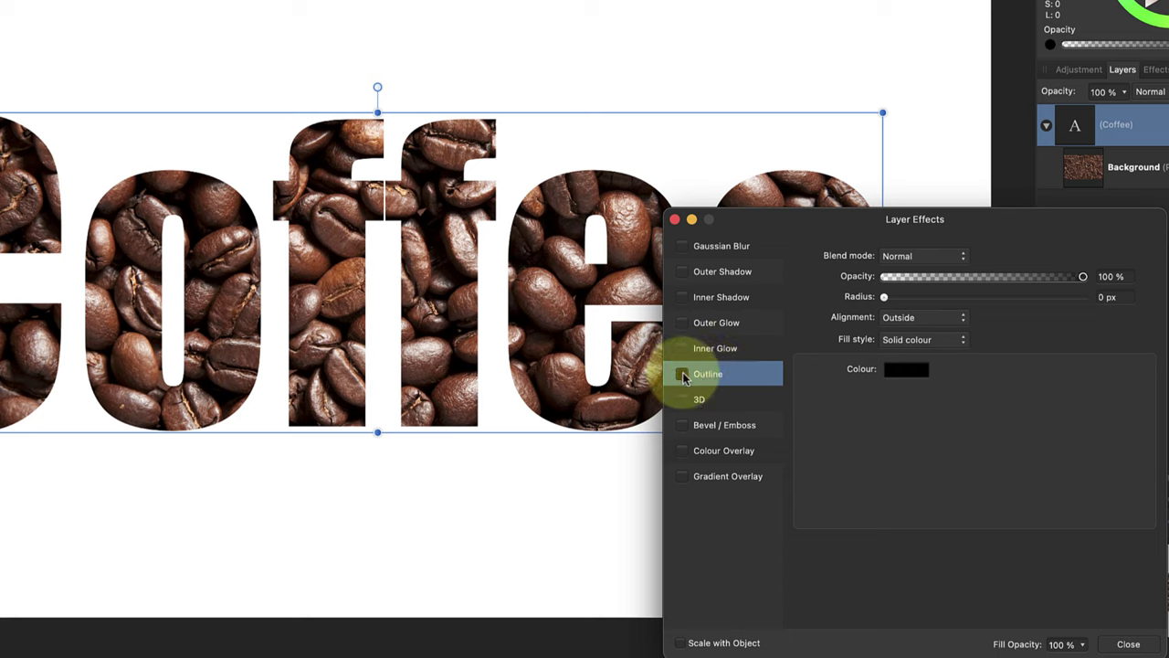
click(681, 373)
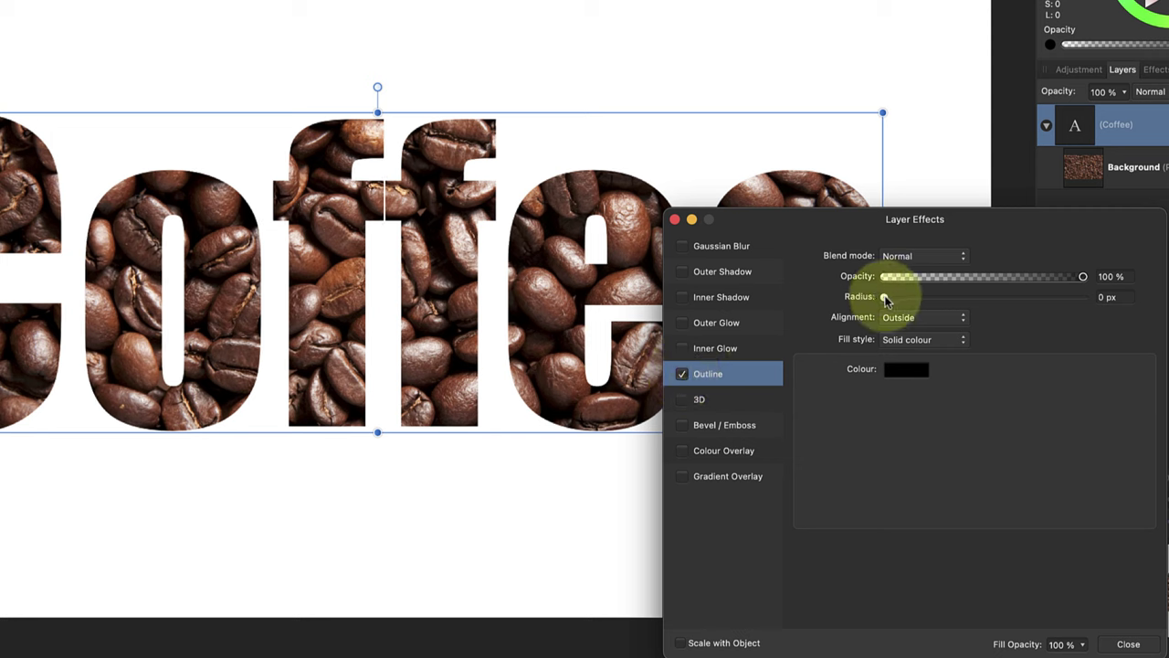
drag(883, 297, 932, 298)
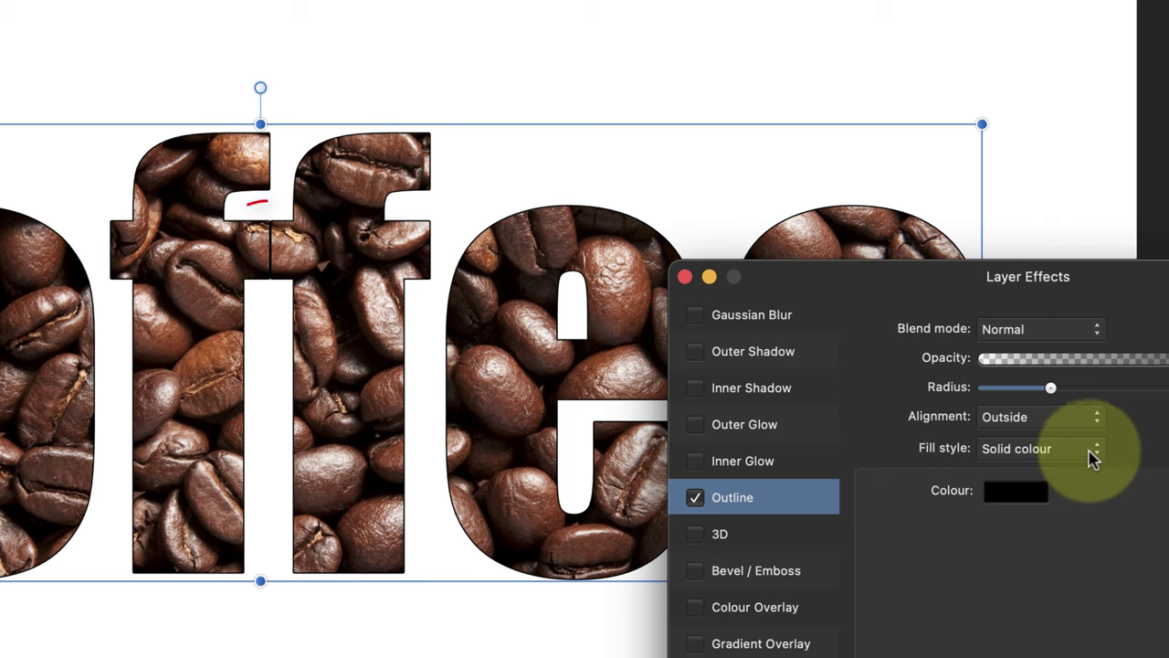
click(1099, 417)
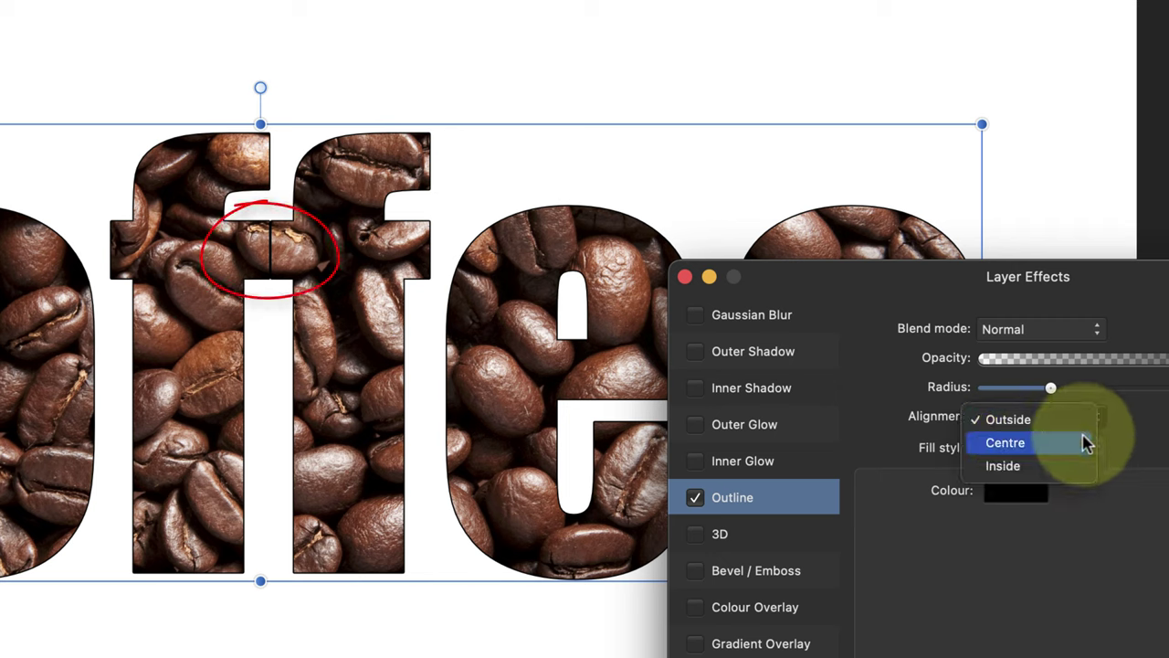
click(1085, 442)
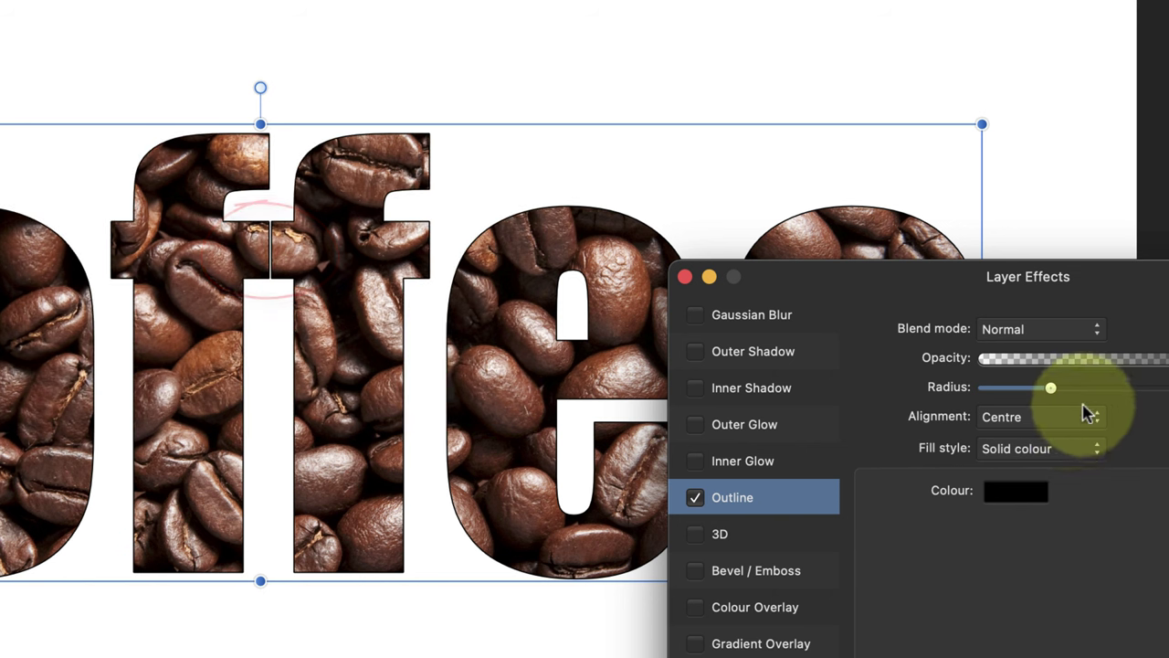
click(1070, 420)
click(1056, 446)
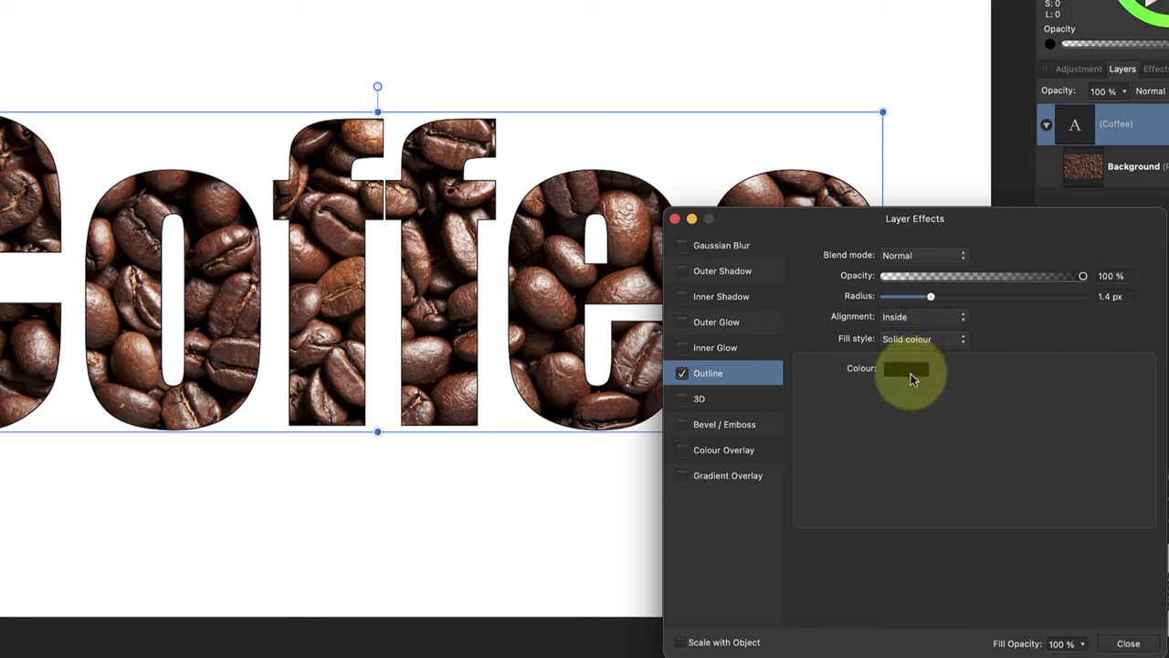
Step: Set the outline colour to a bean-sampled dark brown (RGB 90, 58, 49)
click(907, 371)
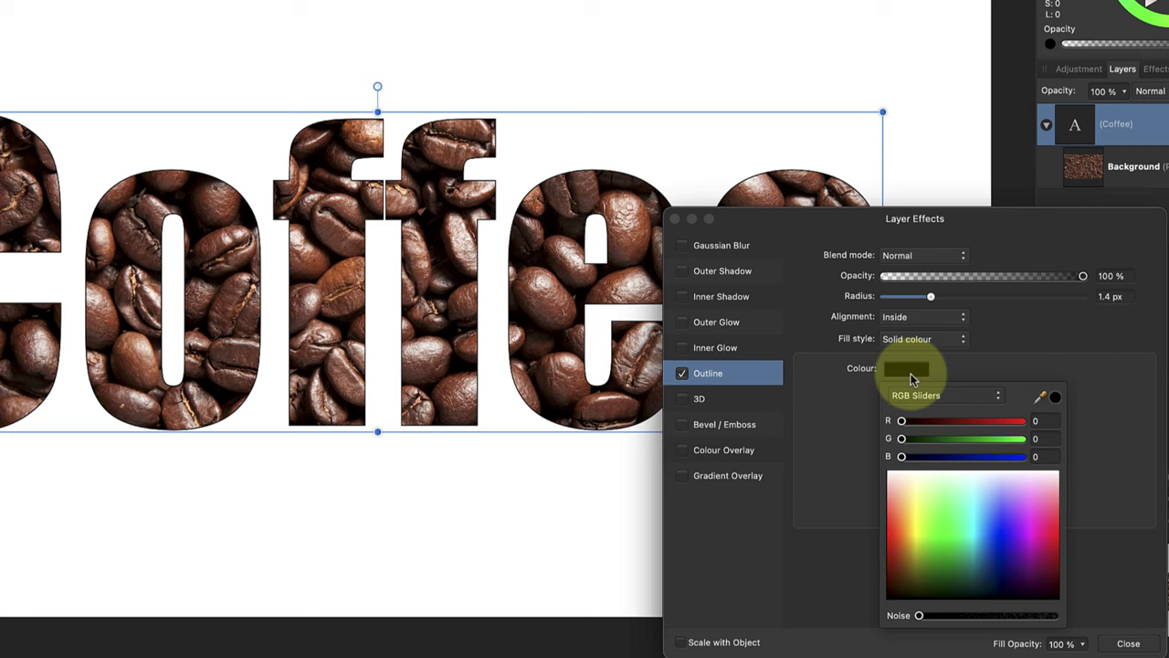
drag(1042, 403, 442, 315)
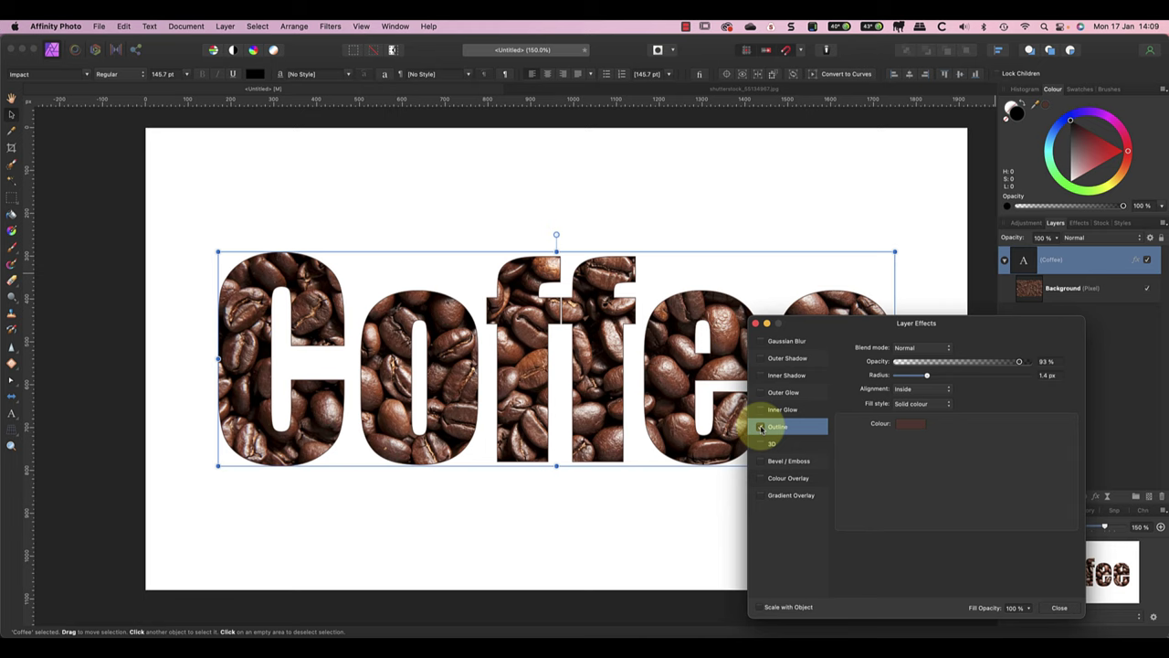
click(759, 428)
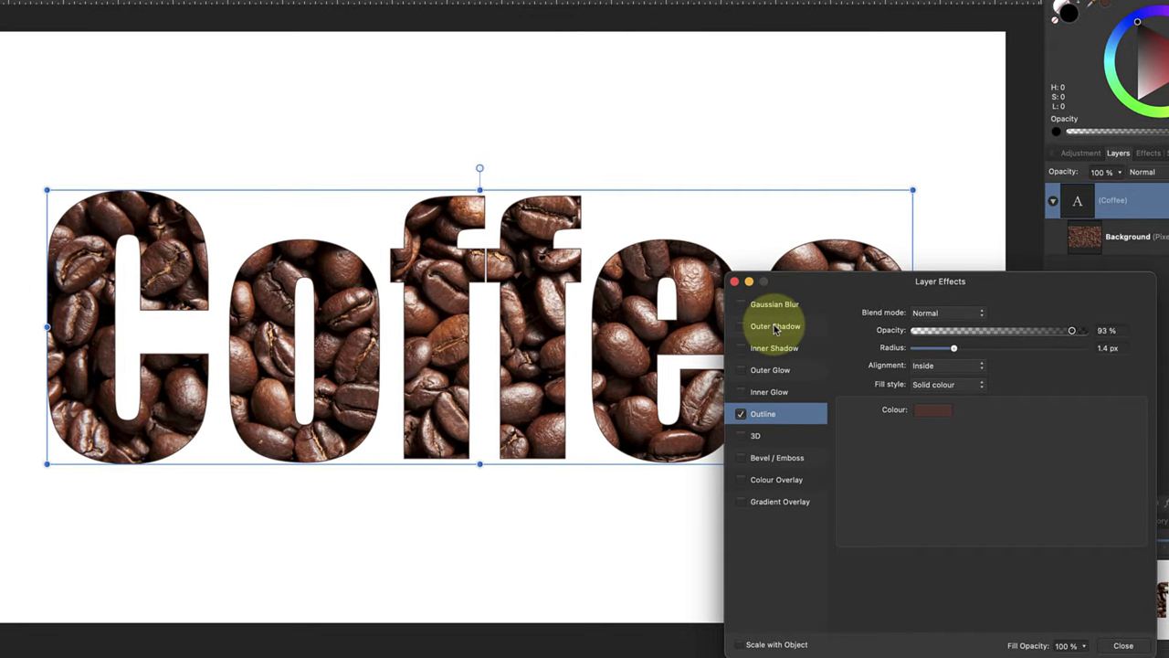
Step: Add an Outer Shadow with 19.4 px radius, 6.9 px offset and 38% intensity
click(773, 327)
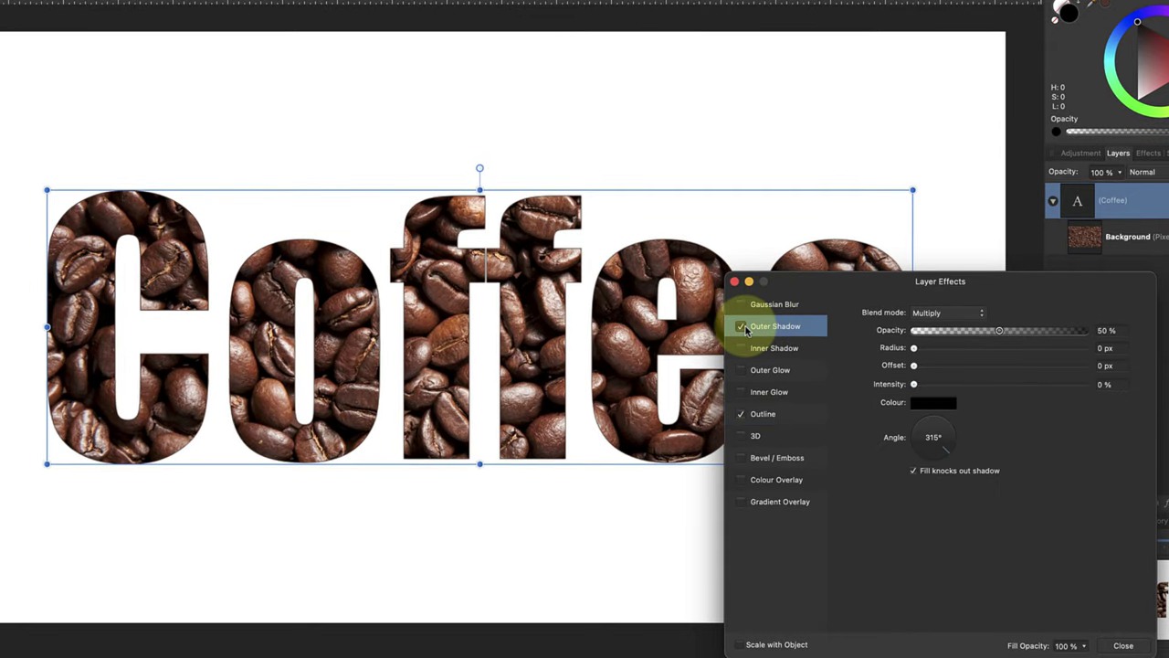
click(742, 327)
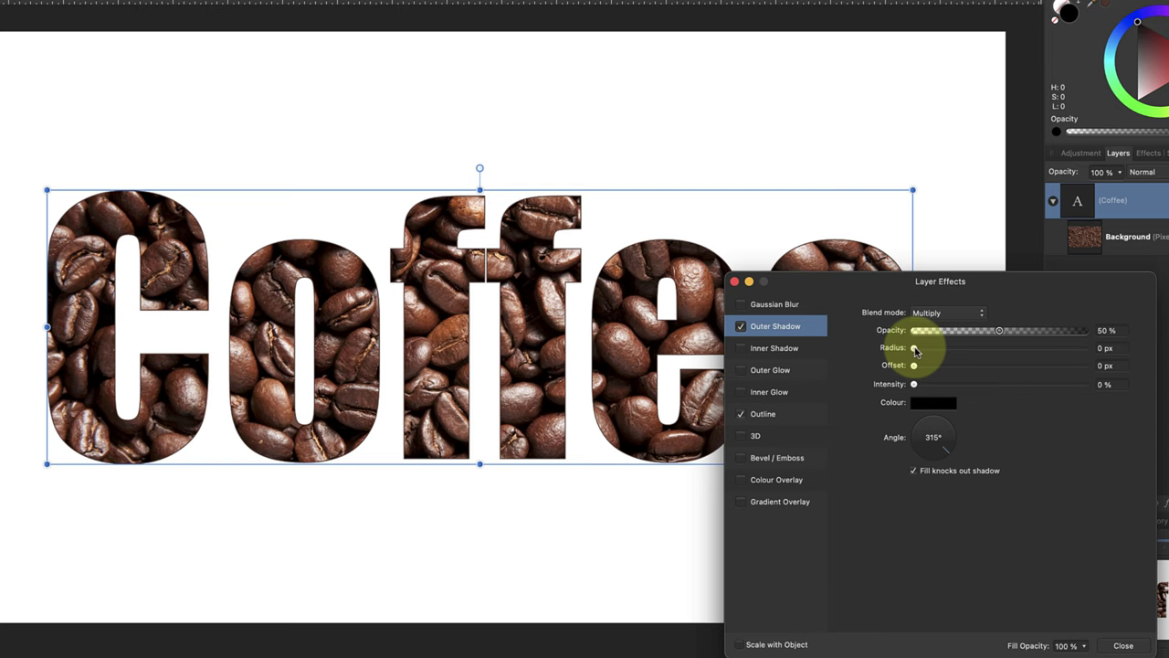
drag(915, 351, 1005, 350)
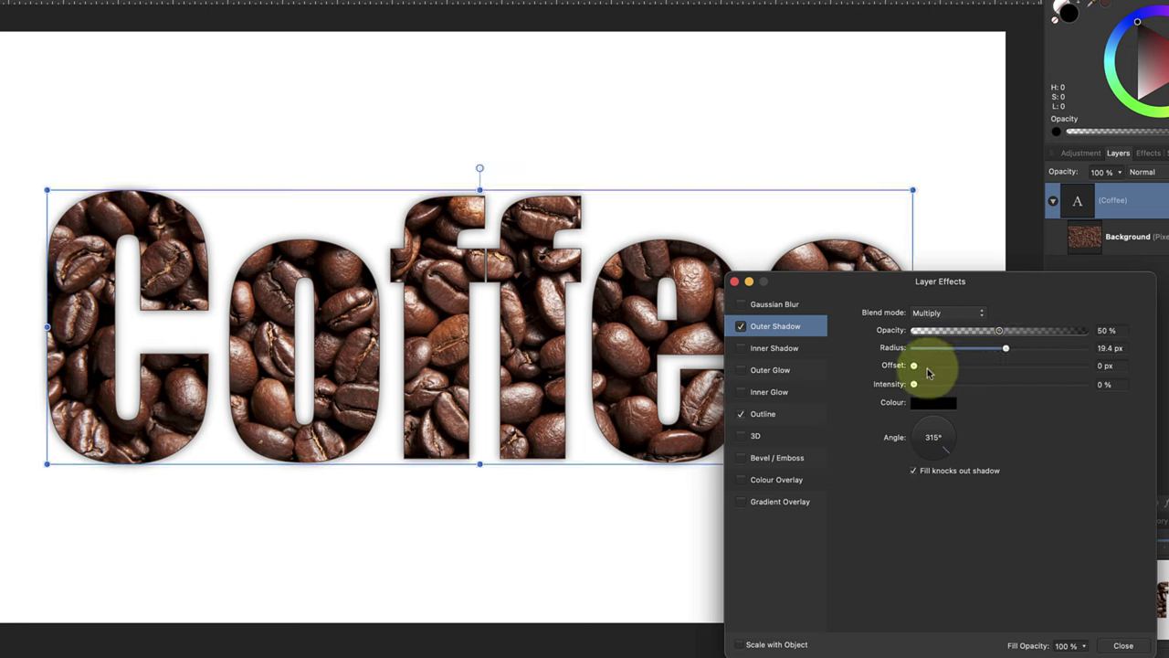
drag(915, 365, 978, 371)
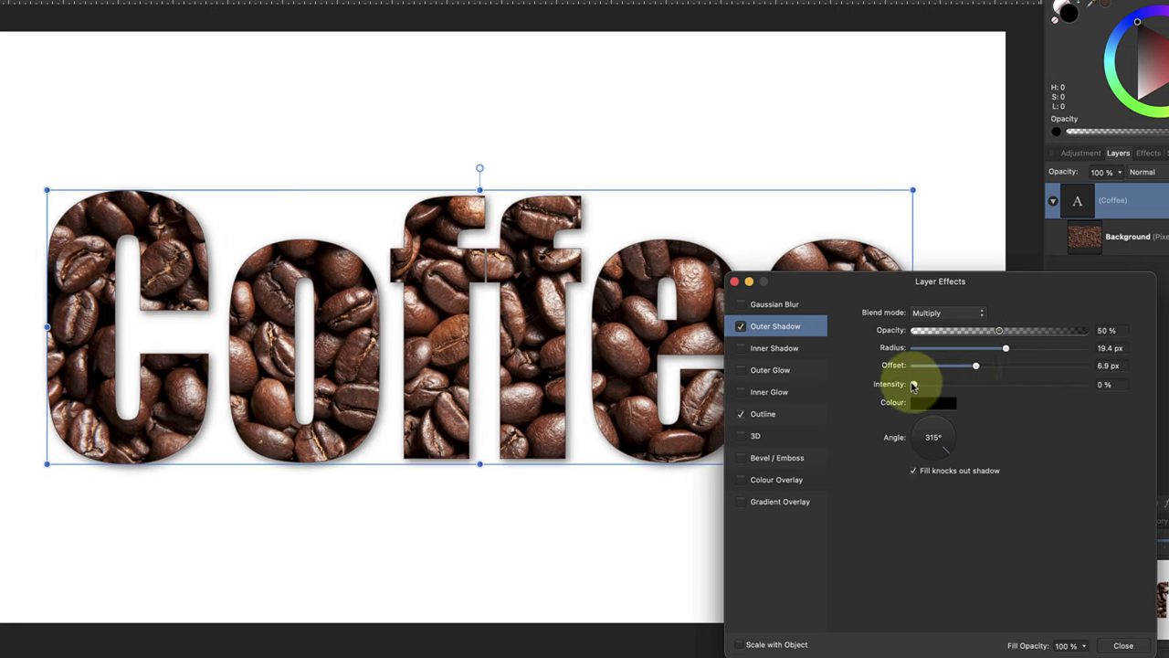
drag(913, 385, 1013, 370)
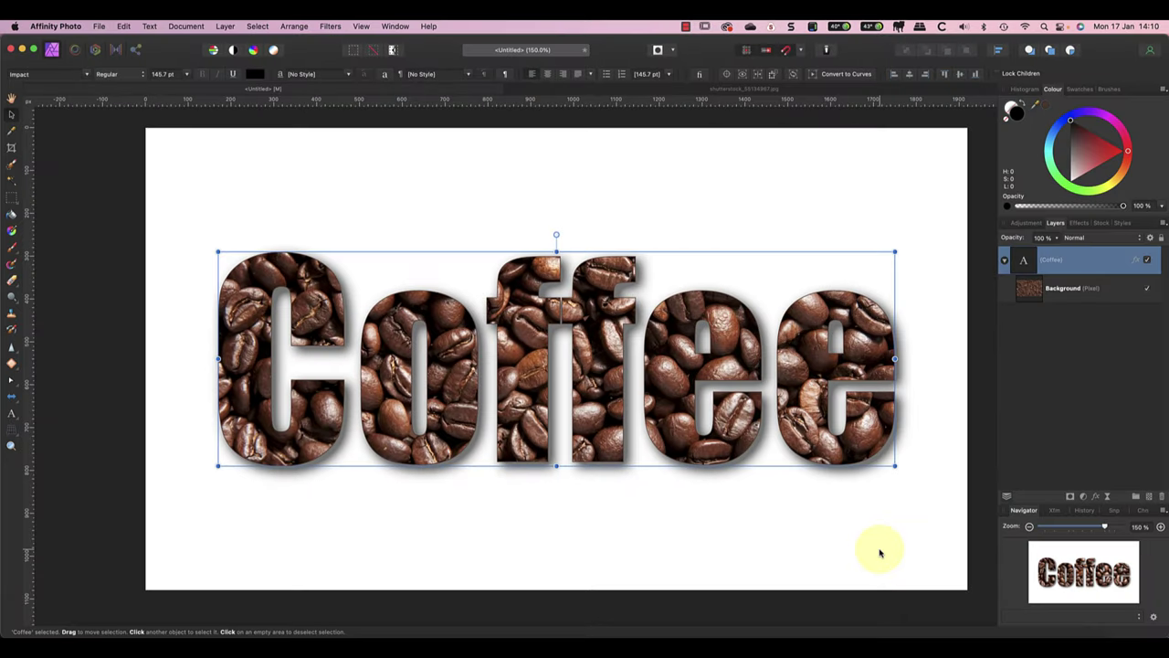
Step: Deselect the Coffee text by clicking empty canvas
click(880, 552)
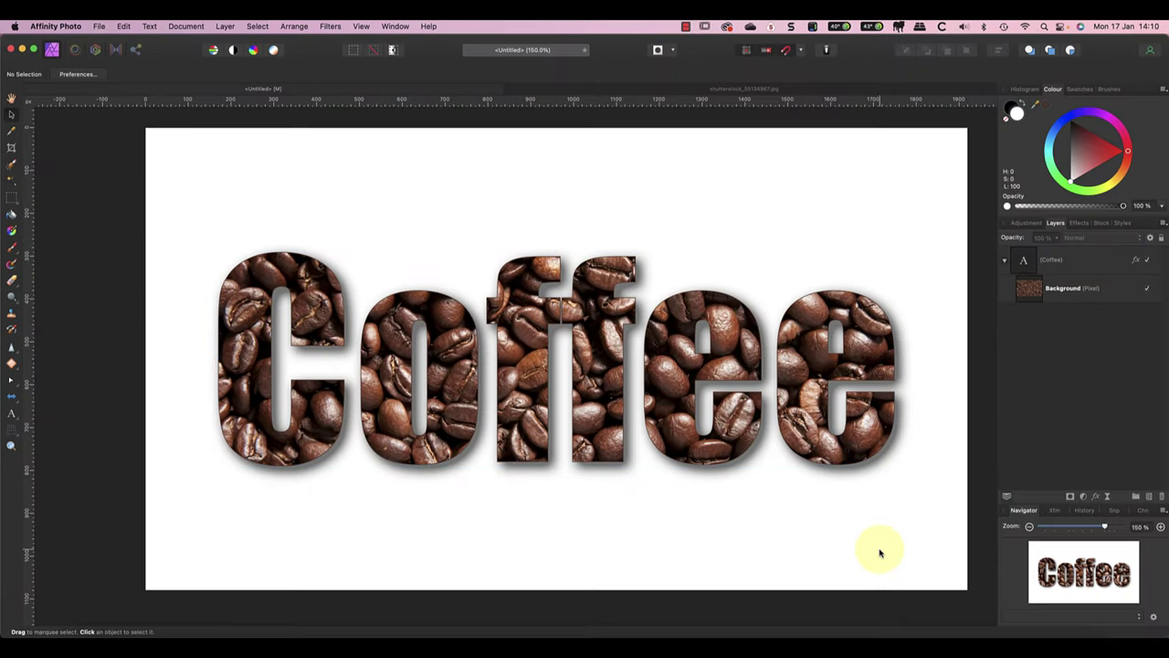